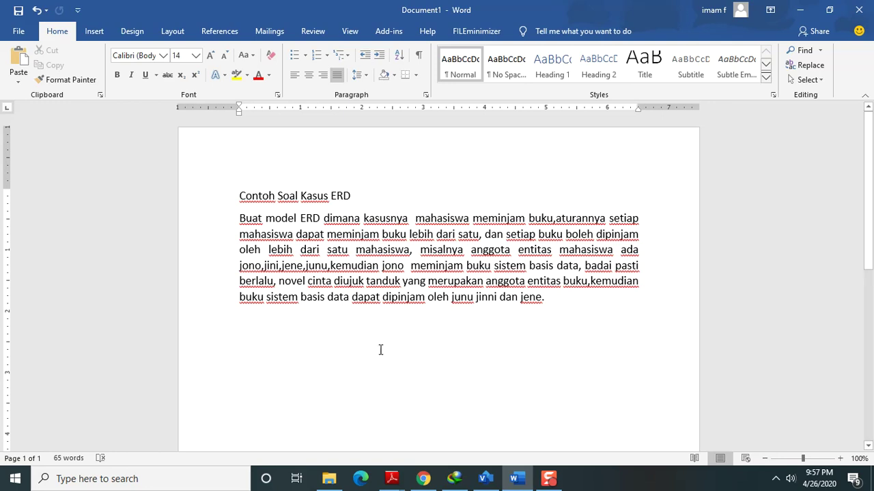
Step: Correct the misspelled word after "novel cinta" in the case paragraph to "diujung"
left_click(362, 281)
type("ng")
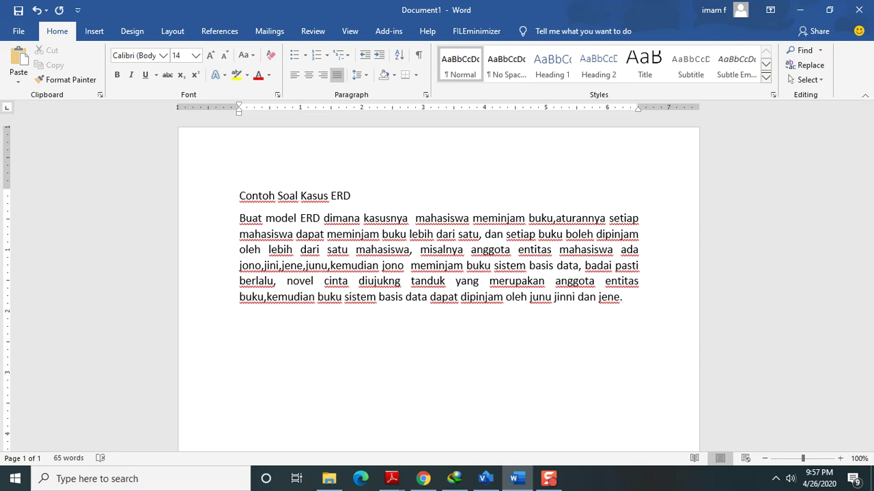
key("Delete")
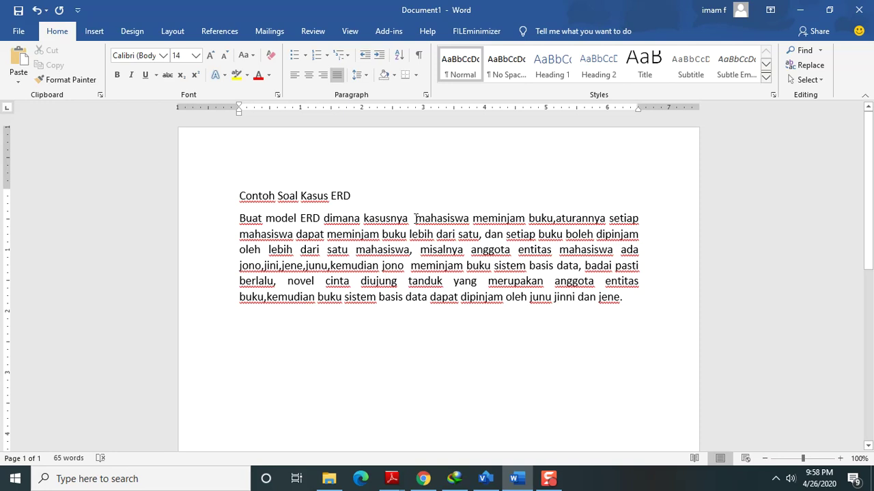
Step: Make the first "mahasiswa" in the case paragraph bold and one font size larger
left_click_drag(415, 219, 469, 216)
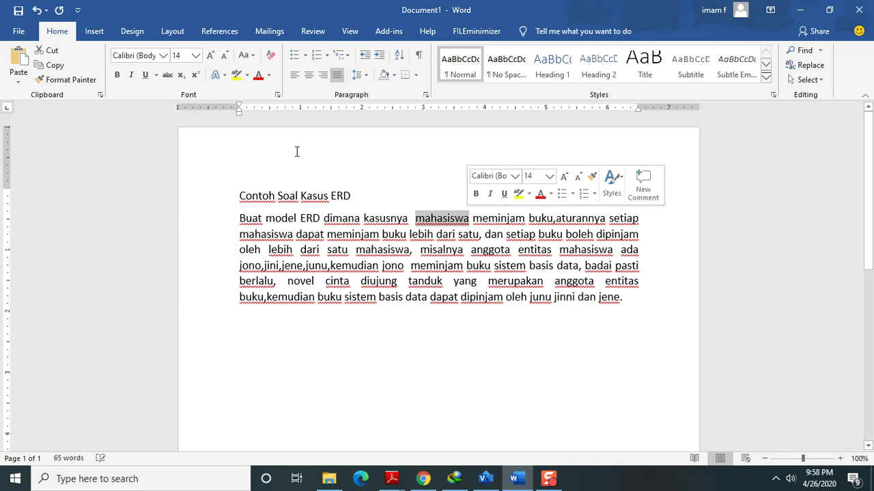
key("ctrl+b")
left_click(210, 56)
left_click(437, 268)
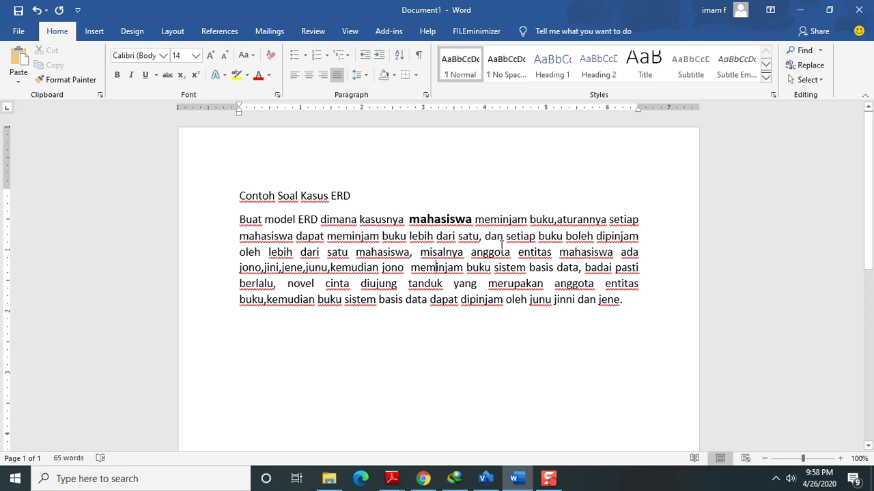
Step: Make the first "buku" in the case paragraph bold
left_click(530, 219)
left_click_drag(530, 219, 554, 220)
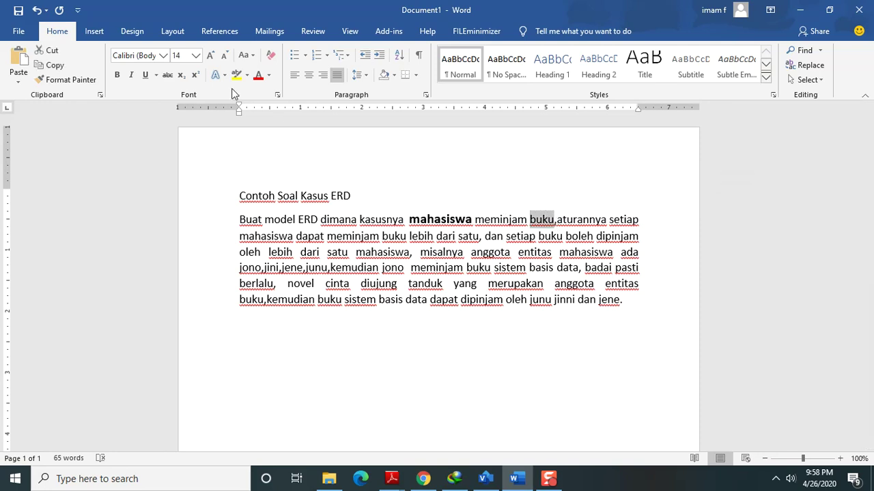
left_click(117, 75)
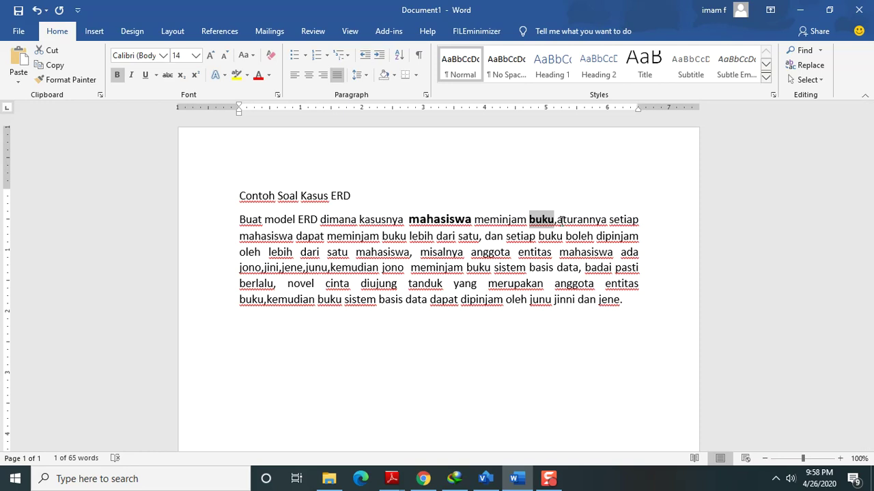
Step: Format the first "meminjam" in the case paragraph as red, bold, 16 pt text
left_click_drag(474, 219, 526, 219)
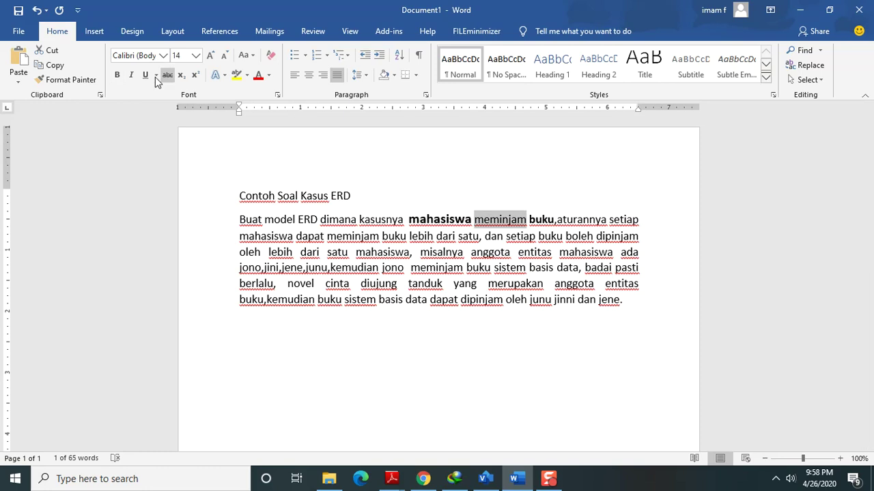
left_click(269, 76)
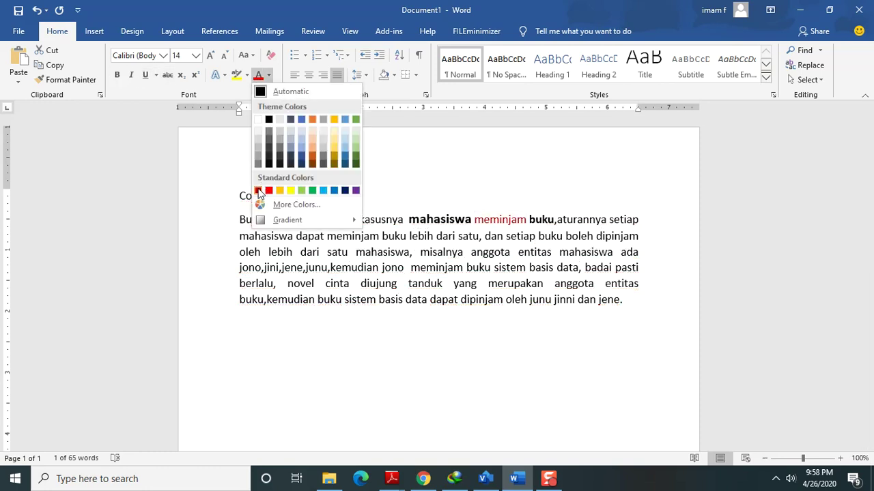
left_click(269, 189)
left_click(118, 77)
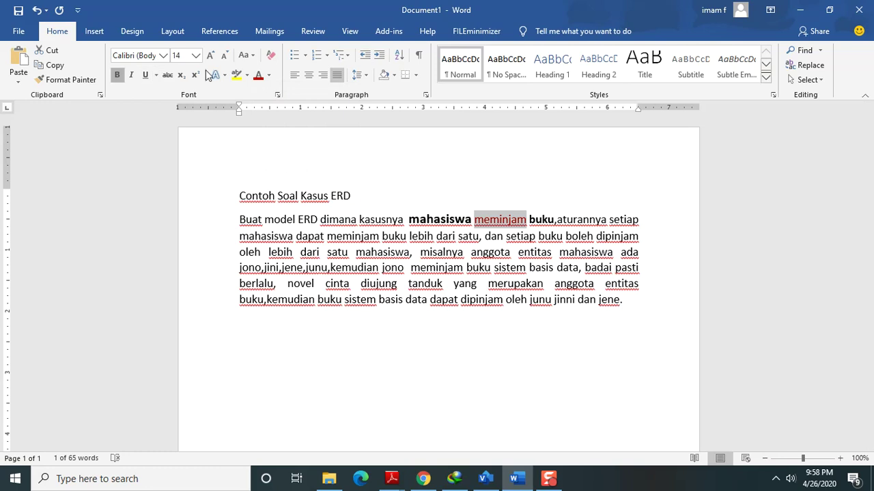
left_click(210, 56)
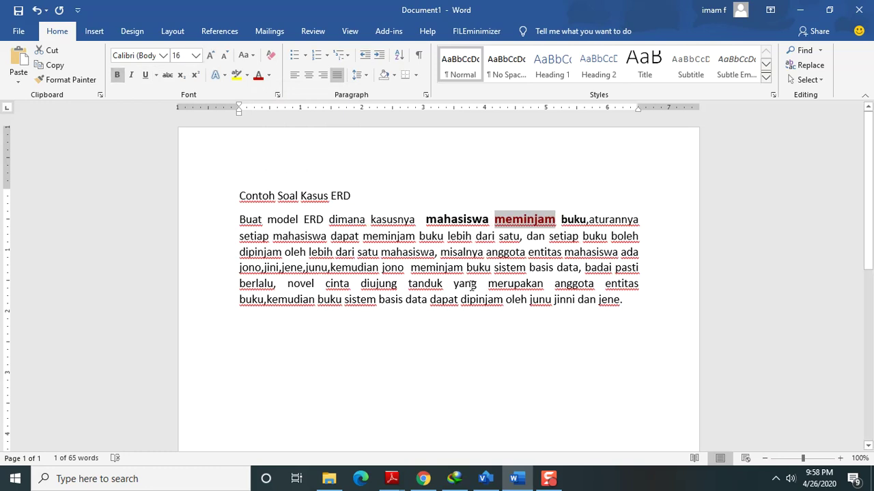
Step: Add the line "Entitasnya➔Mahasiswa,Buku" below the case paragraph, leaving a blank line between them
left_click(645, 328)
key("Return")
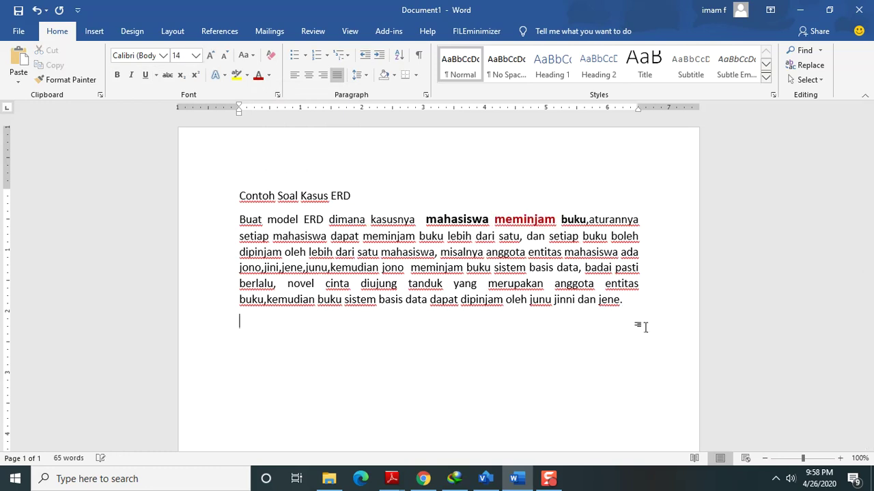
type("Entitas")
type("nya")
type("-->Maha")
type("si")
key("BackSpace")
key("BackSpace")
type("siswa")
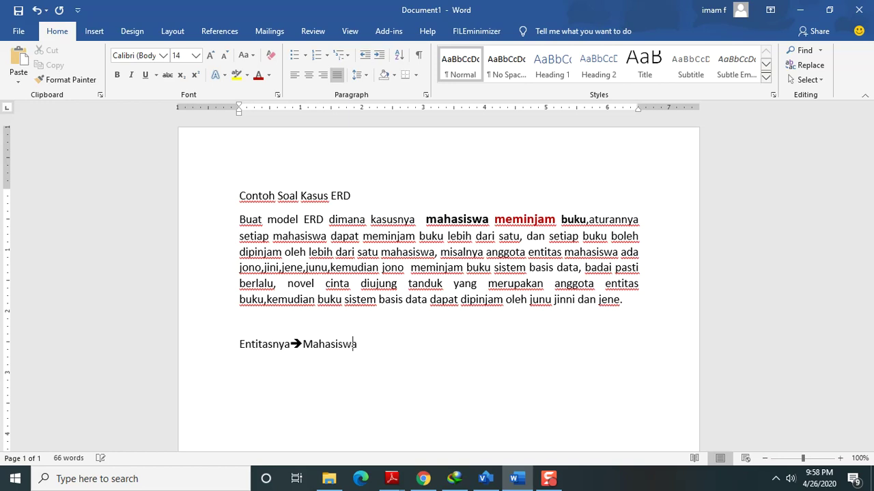
key("Return")
key("BackSpace")
type(",Buku")
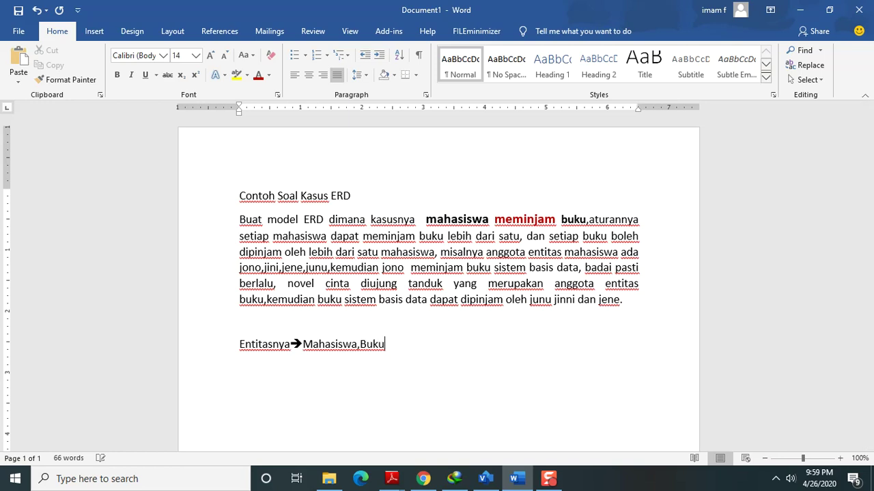
Step: Add the line "Relasinya➔Meminjam" under the entity line
key("Return")
type("Relasin")
type("ya==")
type(">Mem")
type("injam,")
key("BackSpace")
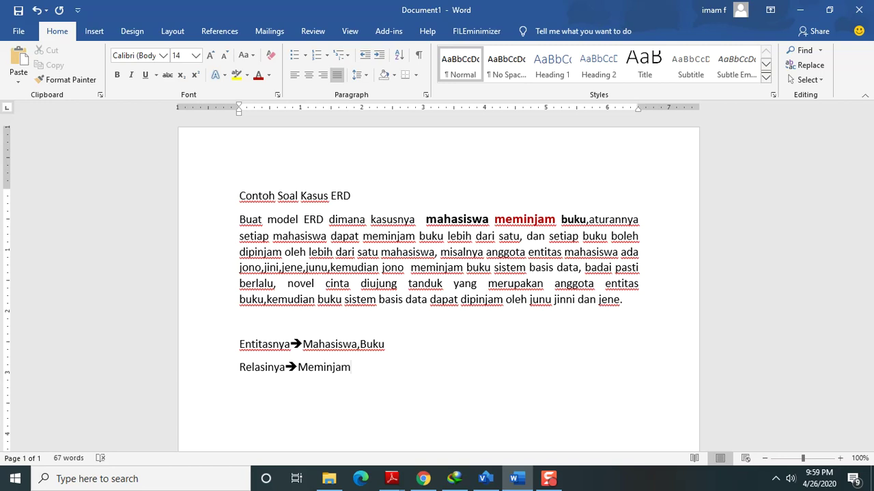
Step: Add the heading line "Entitas Mahasiswa➔Atributnya" after a blank line below the relation line
key("Return")
type("Entitas")
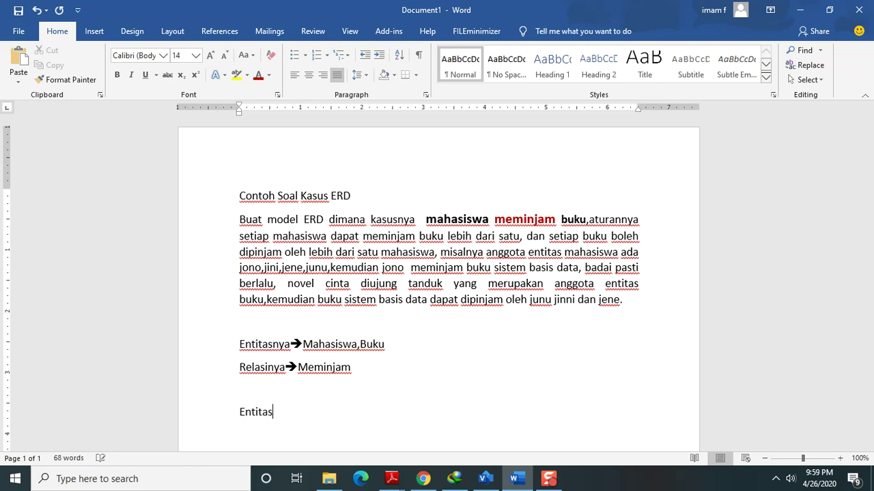
type(" Mahasiswa")
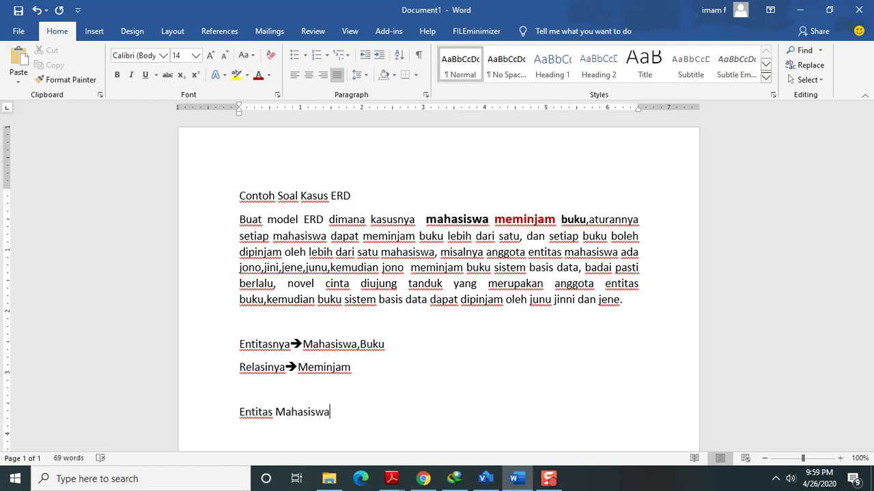
type("==")
type(">Atribn")
key("BackSpace")
type("utm")
key("BackSpace")
type("nya")
key("Return")
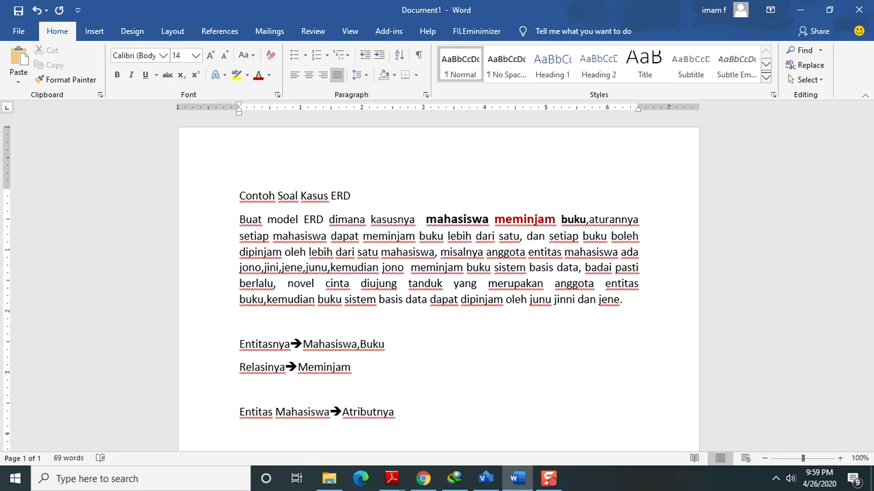
Step: List "Nim" as the first attribute of the Mahasiswa entity on its own line
type("NPM")
key("BackSpace")
key("BackSpace")
key("BackSpace")
type("nim")
key("Return")
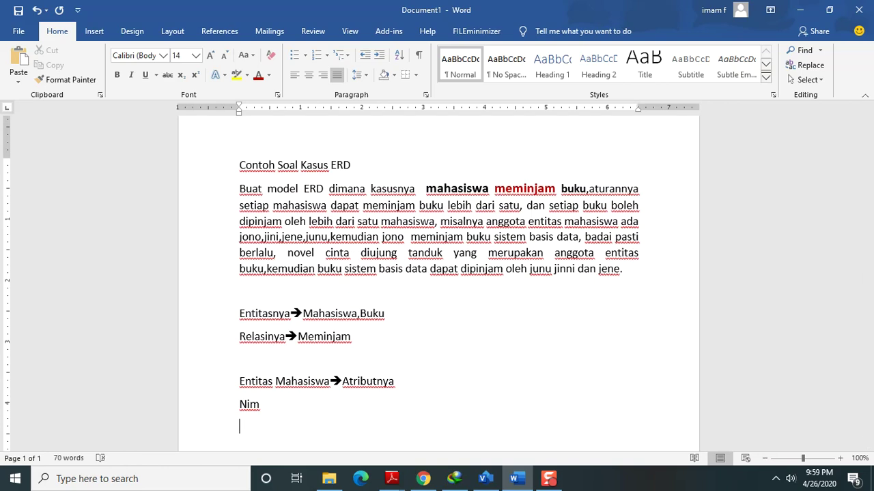
Step: List "Nama_mhs" and "Alamat" as further Mahasiswa attributes, each on its own line
type("nama_n")
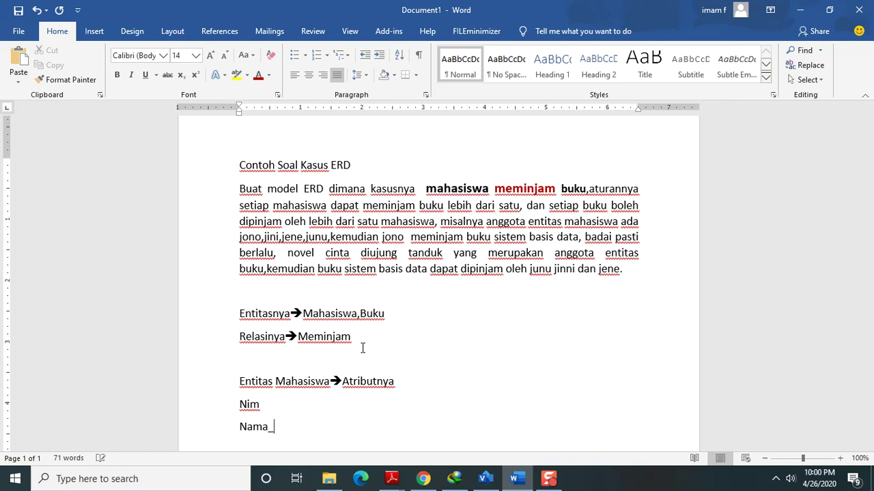
key("BackSpace")
type("mhs")
key("Return")
type("A")
key("BackSpace")
type("ALamat")
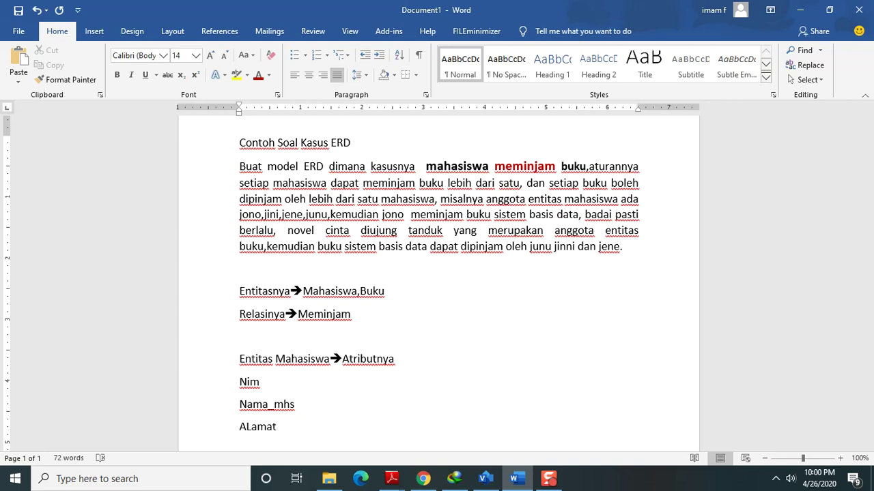
left_click(292, 394)
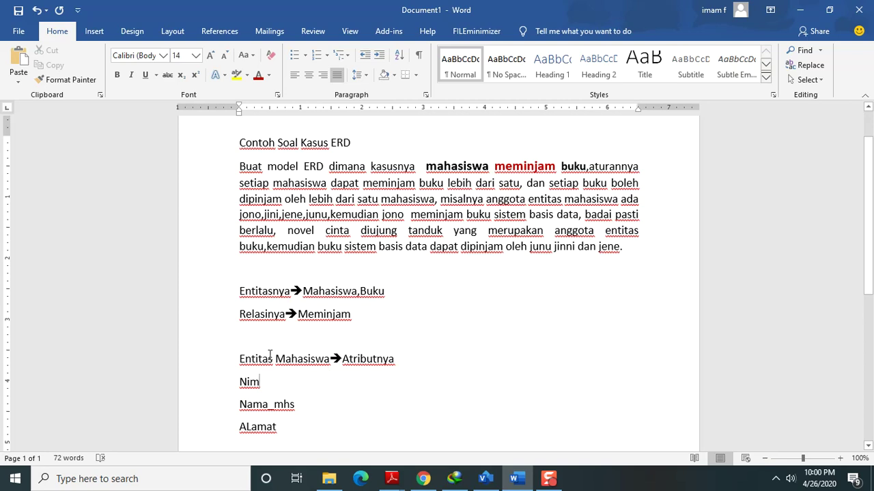
left_click_drag(238, 384, 289, 418)
left_click(283, 427)
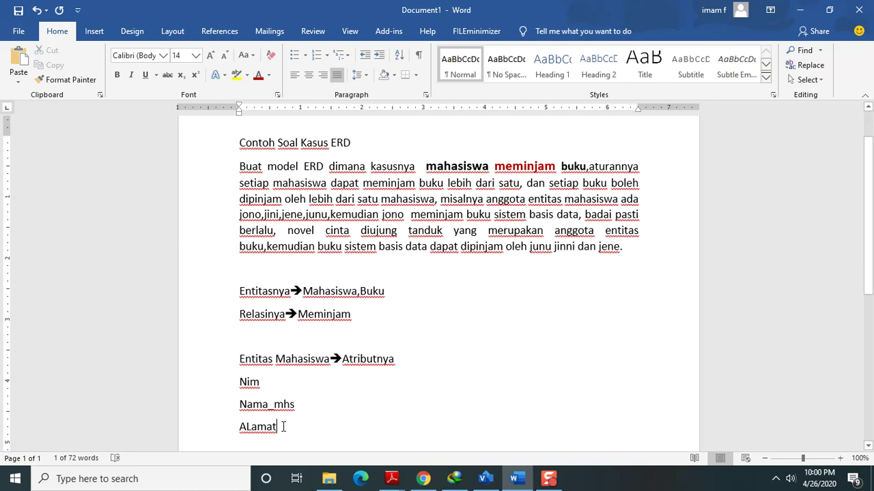
Step: Add the heading line "Entitas Buku➔Atrinutnya" after a blank line below the Mahasiswa attributes
key("Return")
key("Return")
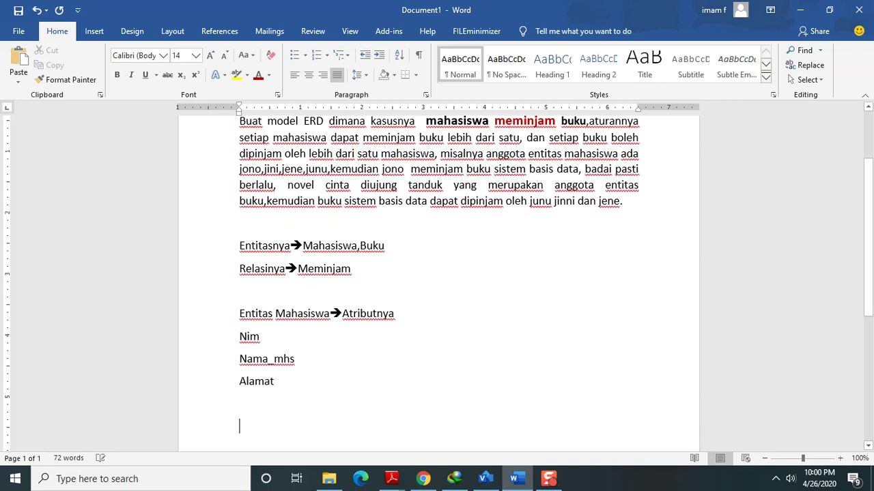
type("Entitas")
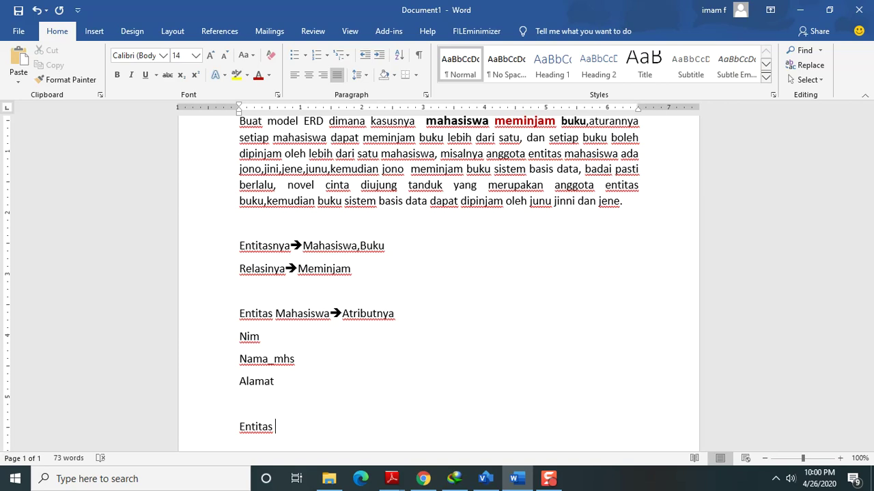
type("Buku")
type("==")
type(">")
type("Atrinut")
type("nya")
key("Return")
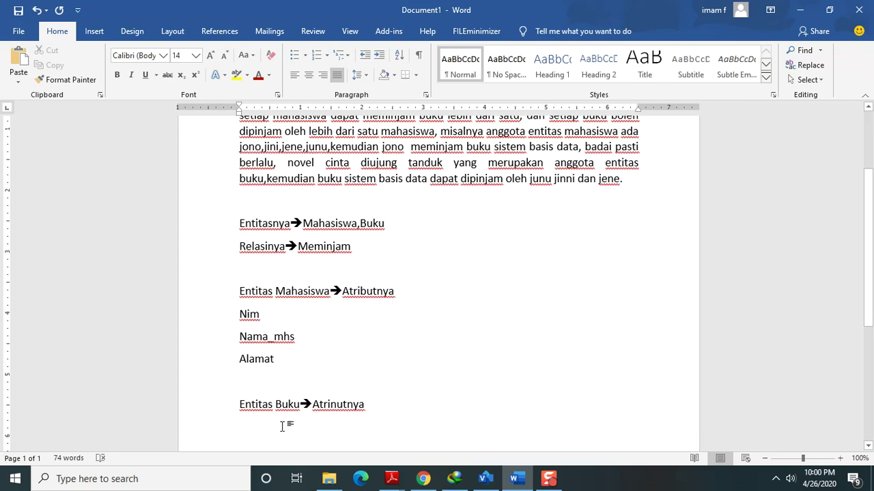
Step: List "Kode_buku", "Judul_Buku" and "Pengarang" as Buku attributes, each on its own line
type("Kode_buku")
key("Return")
type("Judul_Buku")
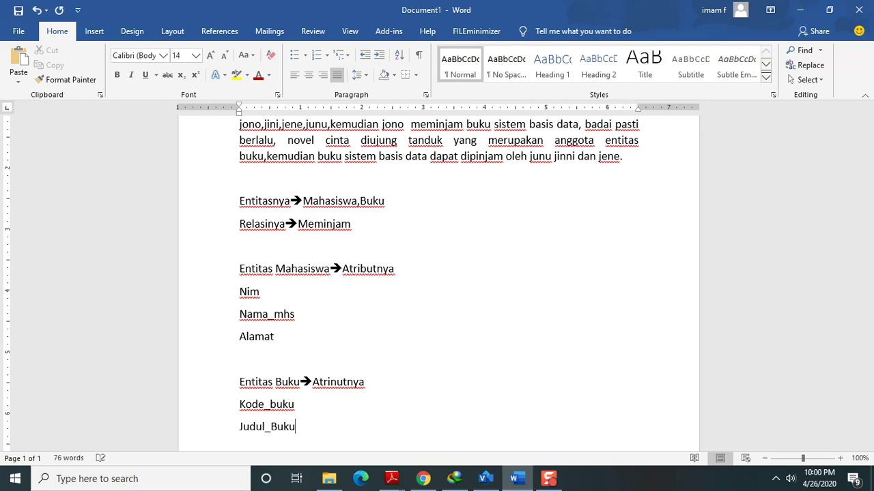
key("Return")
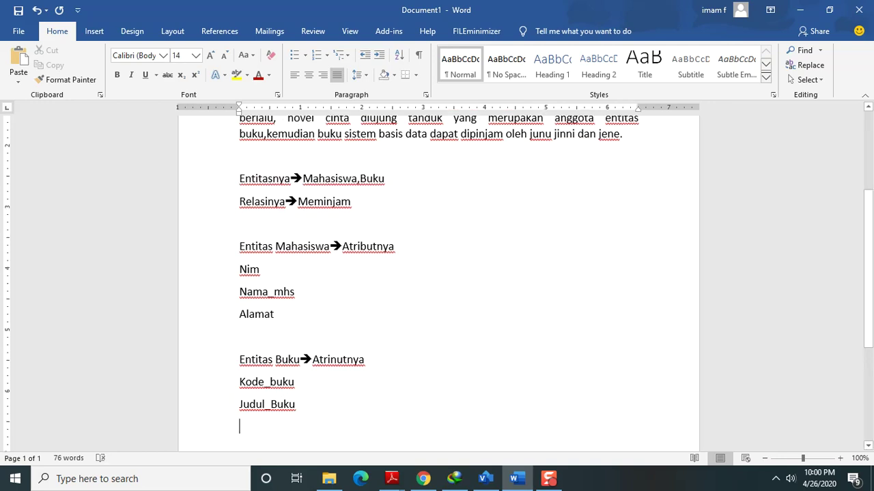
type("Penga")
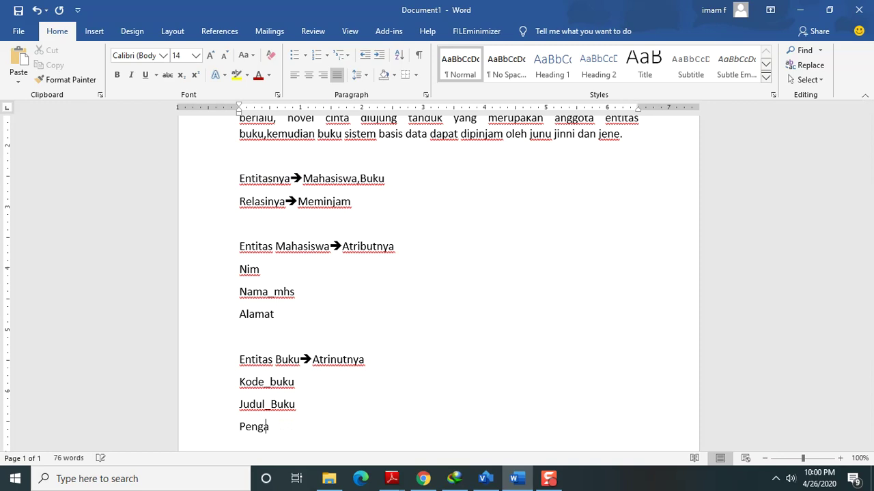
type("rang")
key("Return")
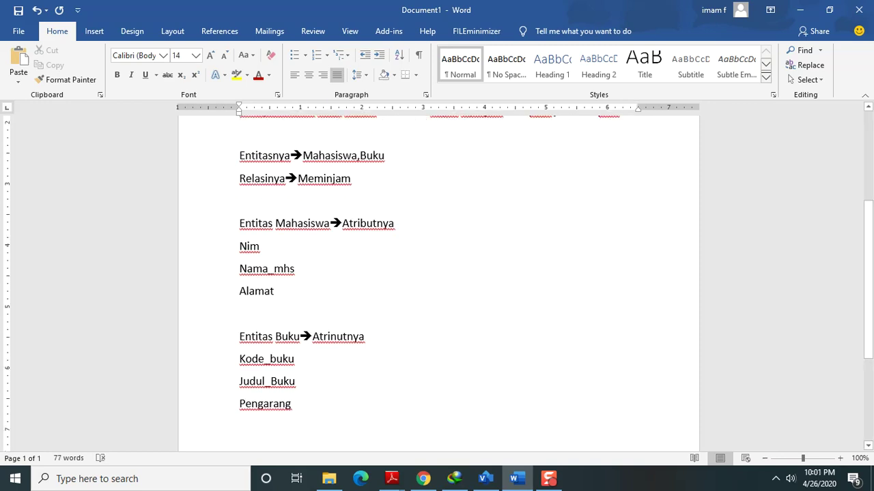
Step: Add "Penerbit" as the last Buku attribute under "Pengarang"
left_click_drag(241, 359, 302, 398)
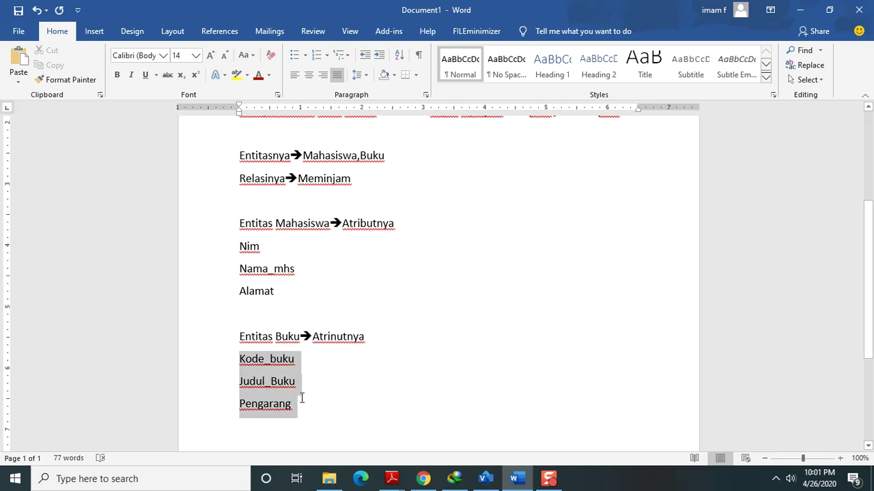
left_click_drag(301, 399, 304, 408)
key("Down")
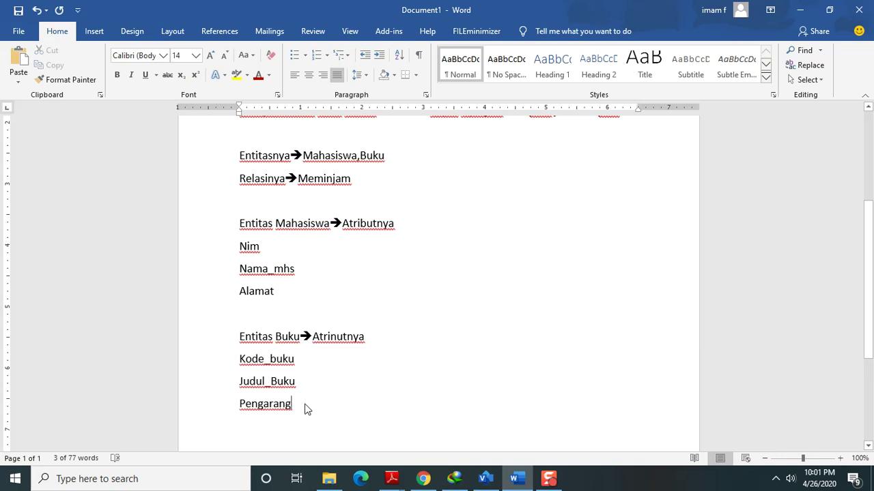
type("Pe")
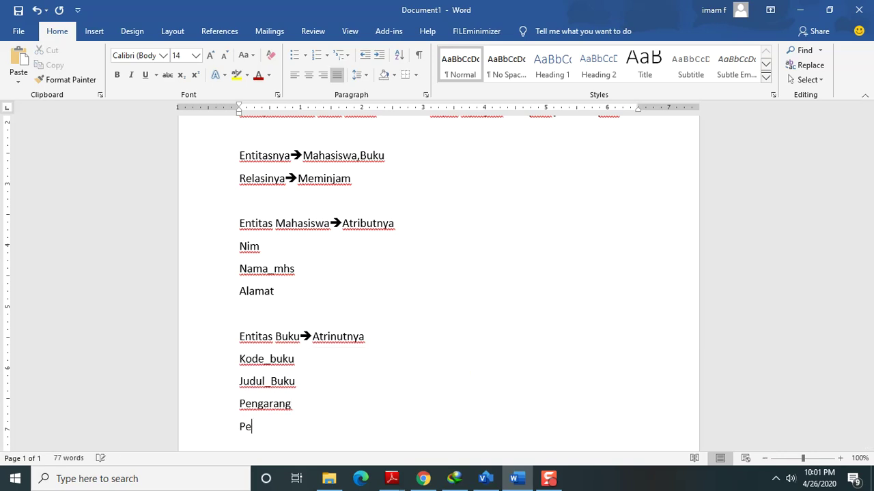
type("nerbit")
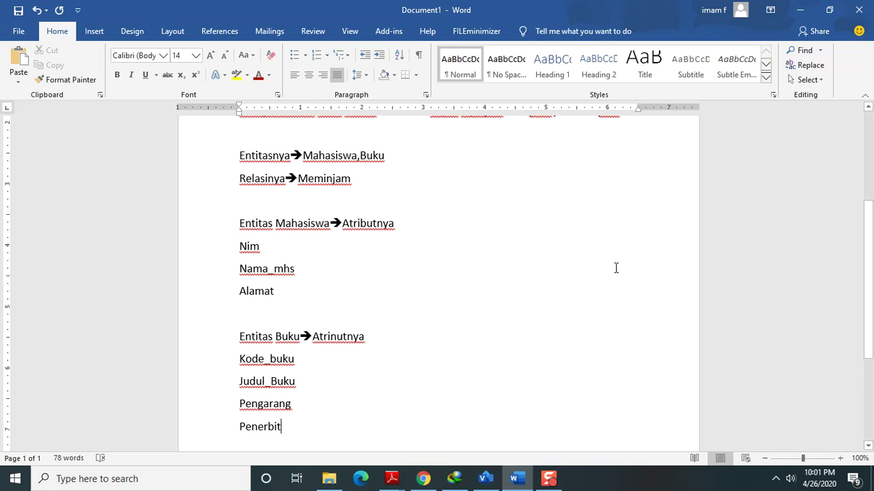
scroll(872, 299, "down", 1)
left_click_drag(871, 298, 871, 286)
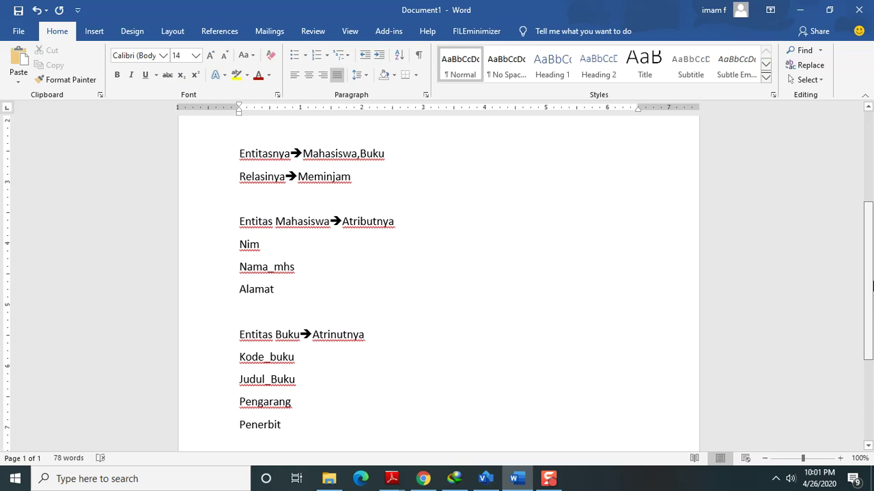
left_click_drag(872, 287, 871, 259)
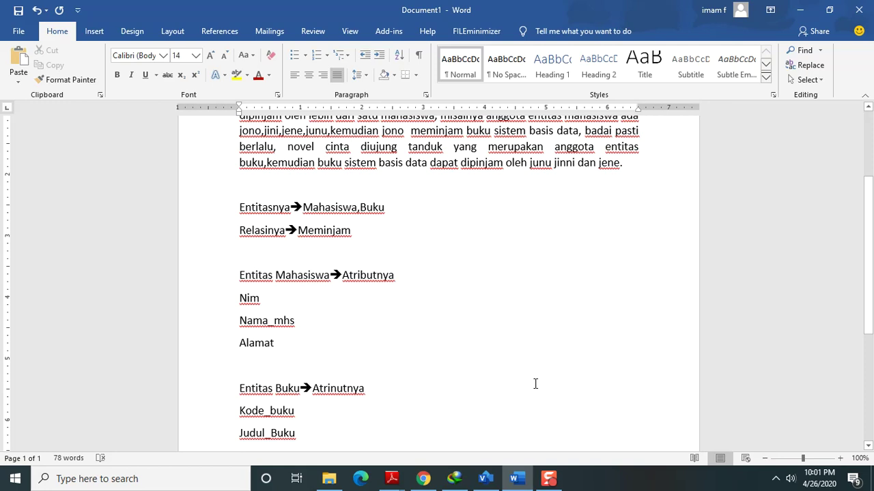
left_click(486, 479)
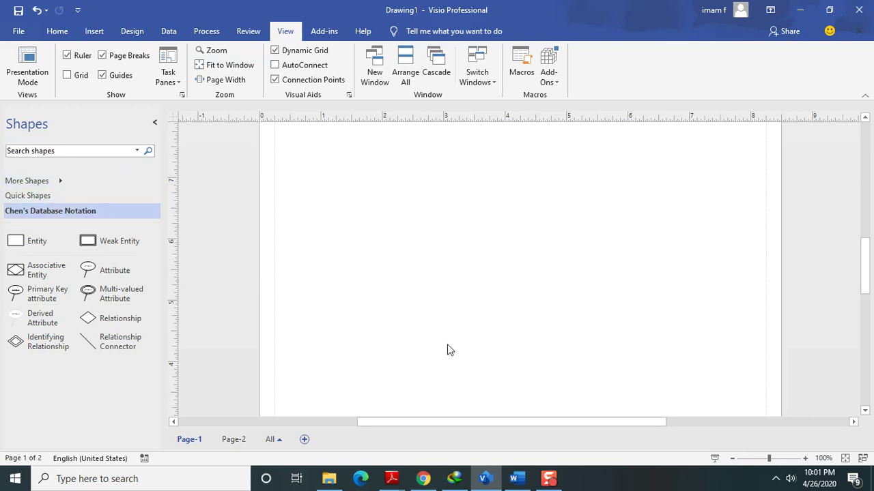
left_click(517, 478)
left_click(259, 300)
key("Home")
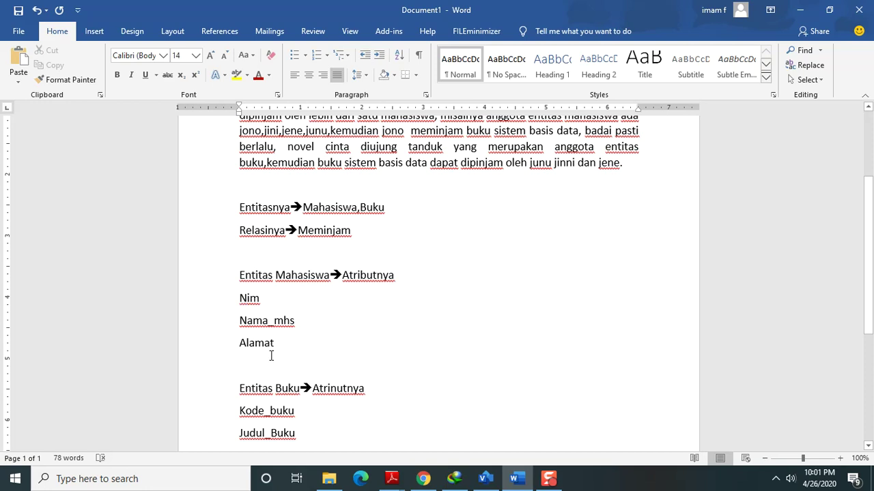
left_click_drag(275, 346, 242, 314)
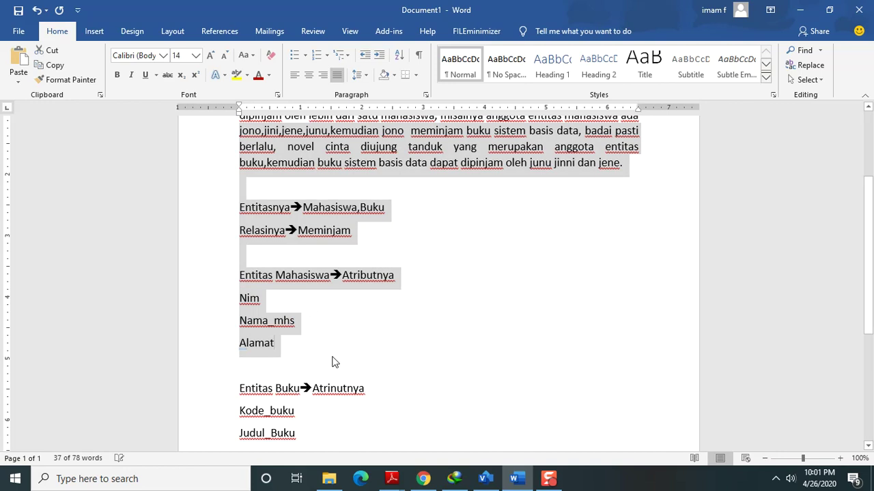
left_click(335, 362)
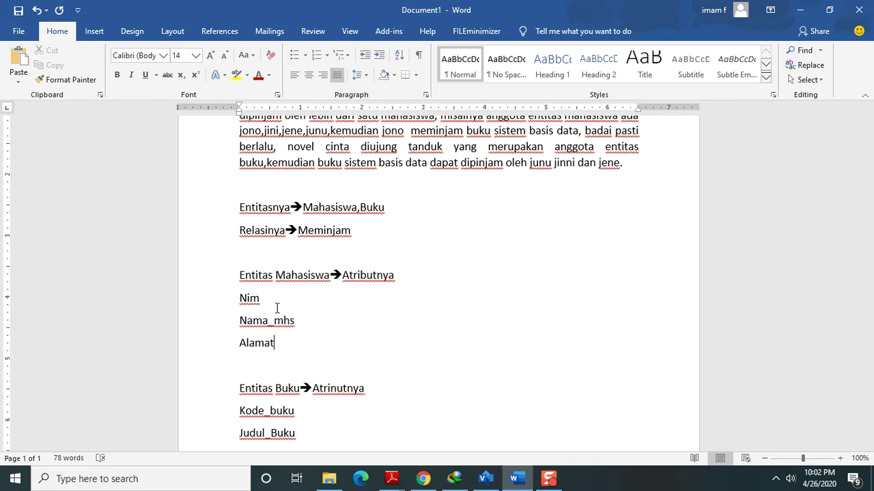
left_click_drag(242, 322, 323, 327)
left_click_drag(275, 344, 256, 337)
left_click(242, 311)
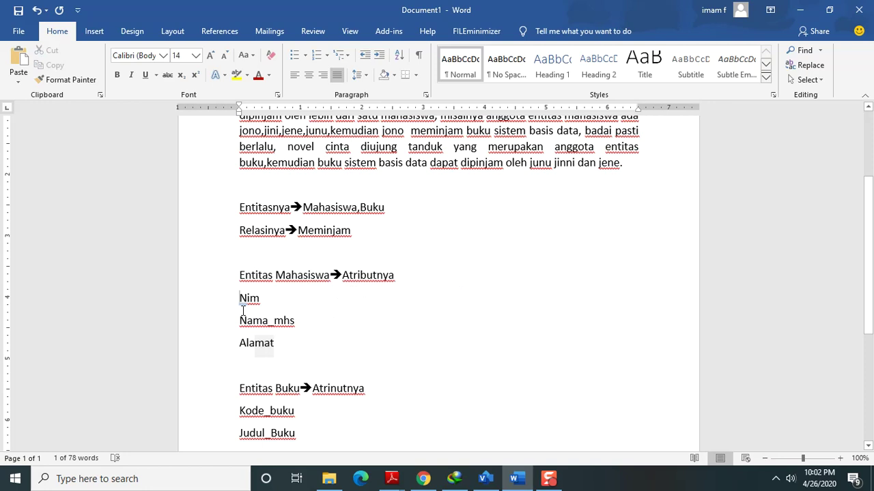
Step: Append "➔Primary Key" to the "Nim" attribute line under Entitas Mahasiswa
left_click_drag(235, 298, 263, 299)
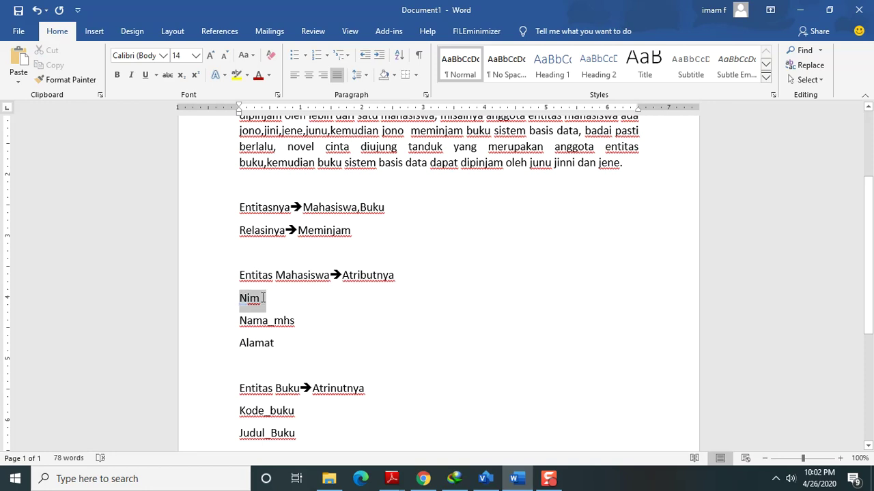
left_click_drag(263, 298, 262, 298)
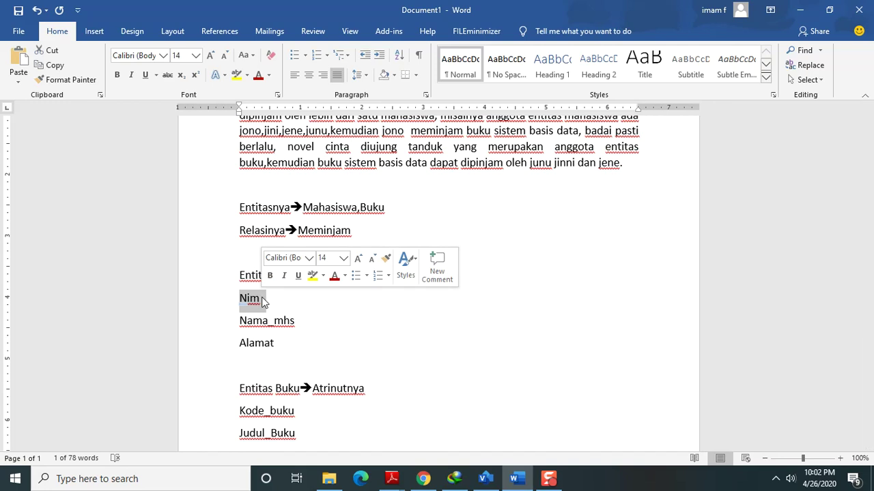
left_click(261, 298)
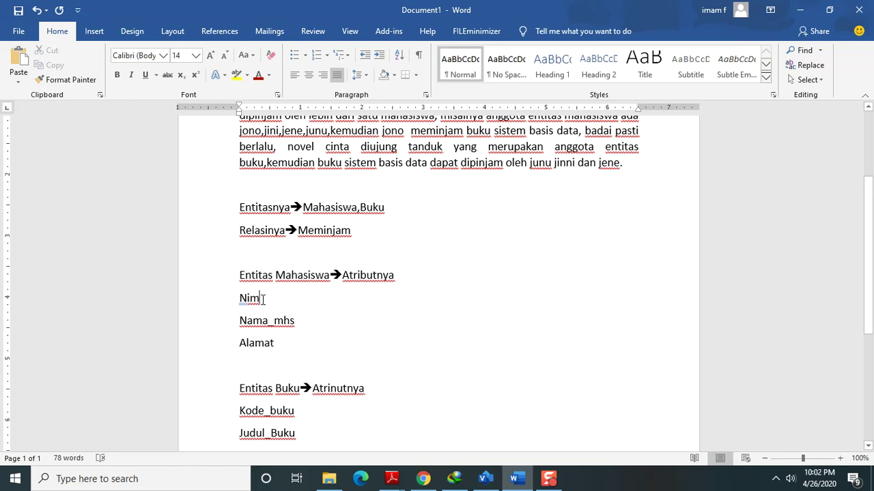
type("-->")
type("Pri")
type("mar")
type("y Key")
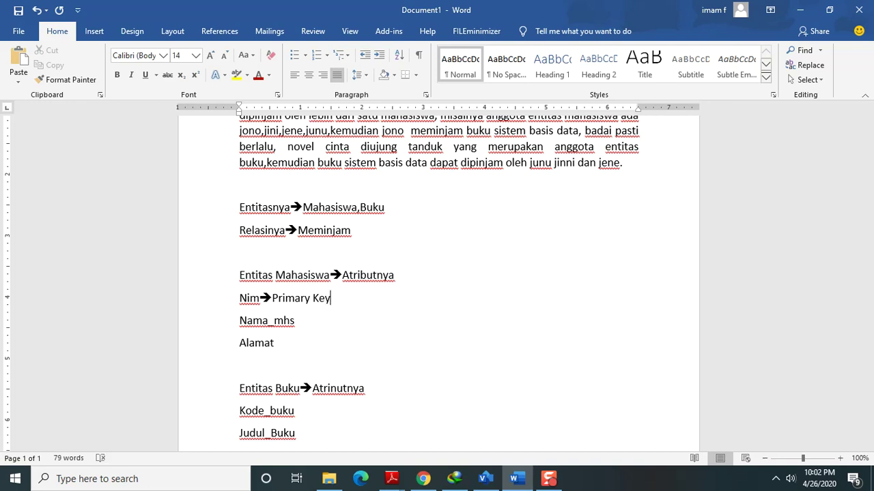
left_click_drag(236, 299, 338, 299)
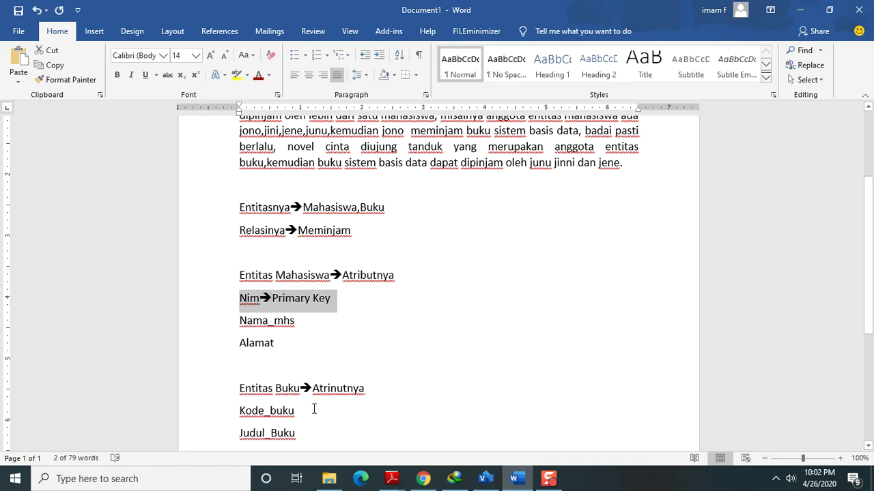
Step: Correct the misspelled "Atrinutnya" in the Entitas Buku heading to "Atributnya"
key("Down")
key("Down")
key("Down")
key("Down")
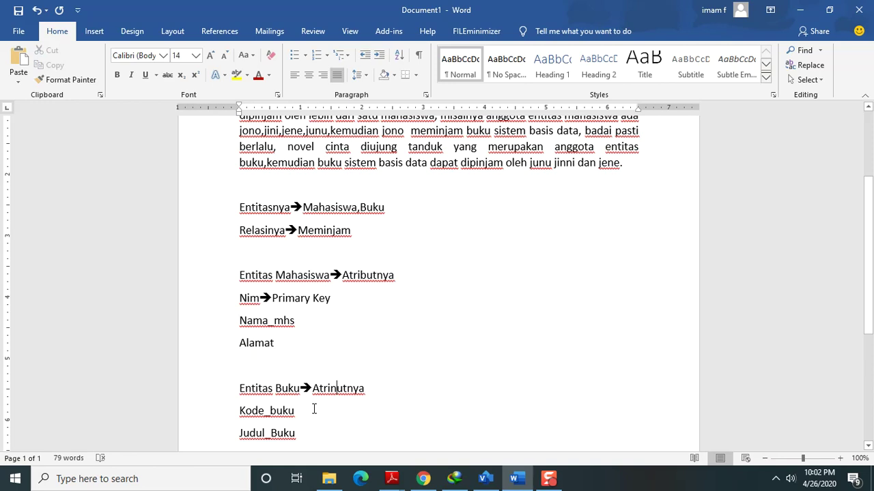
left_click(336, 388)
key("BackSpace")
type("b")
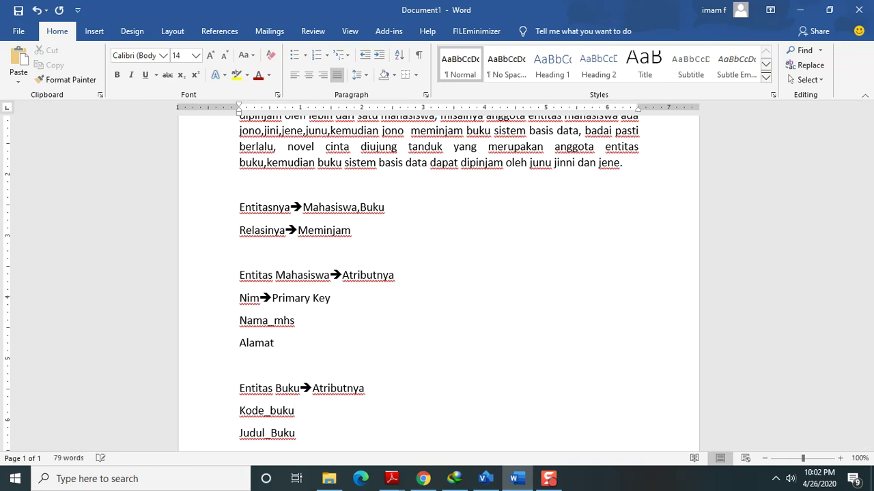
Step: Append "➔primary key" to the "Kode_buku" attribute line under Entitas Buku
key("Down")
key("Down")
key("Down")
key("Down")
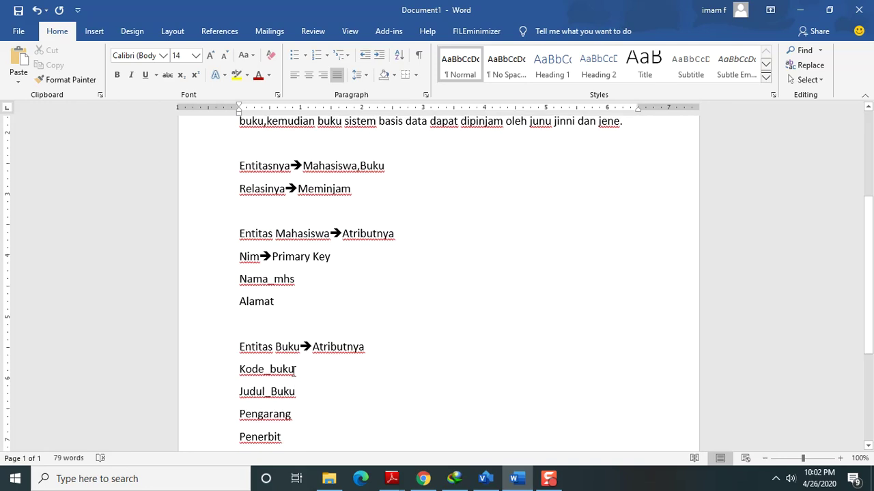
triple_click(269, 369)
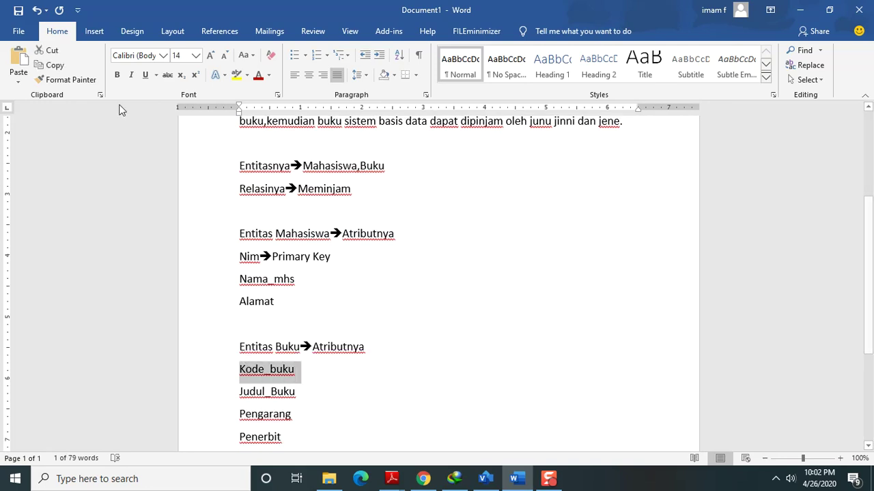
left_click(298, 370)
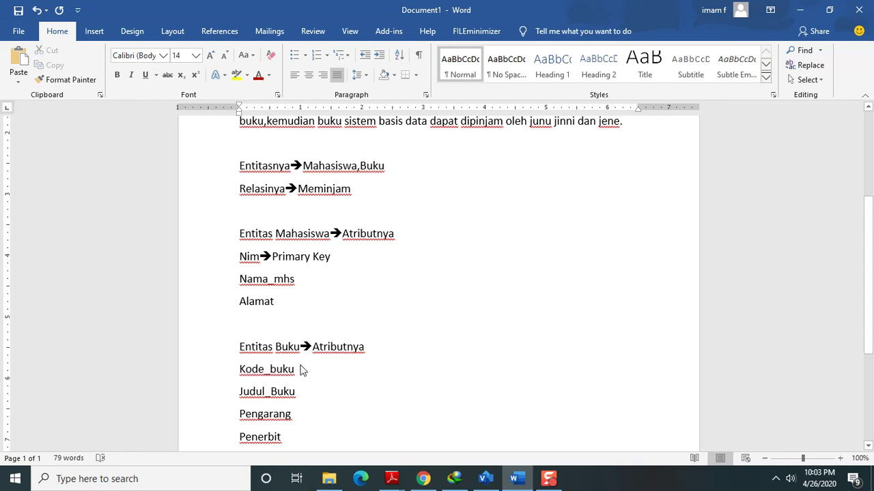
type("=>primary")
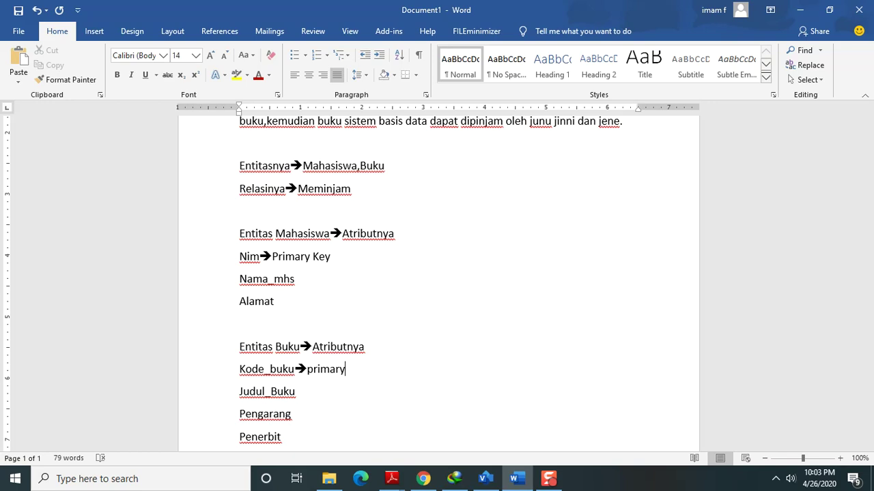
type("key")
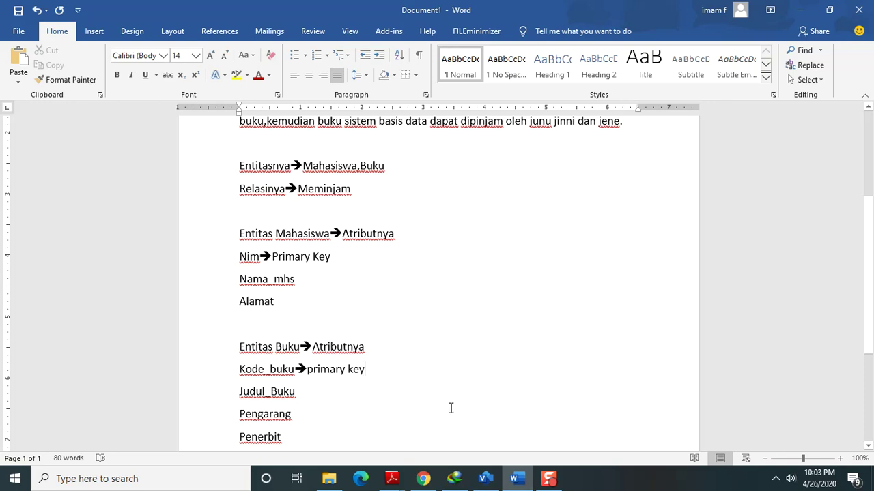
Step: Switch to the Visio drawing and place an Entity shape on the left part of Page-1
left_click(485, 479)
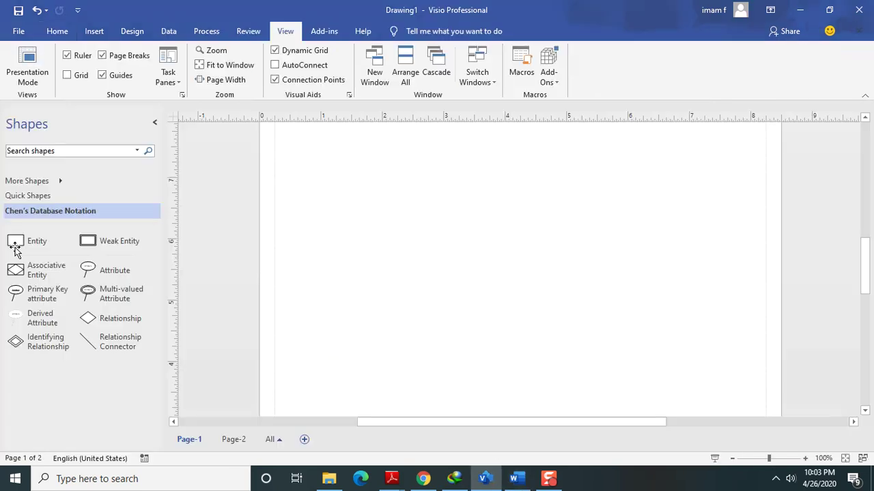
left_click(13, 243)
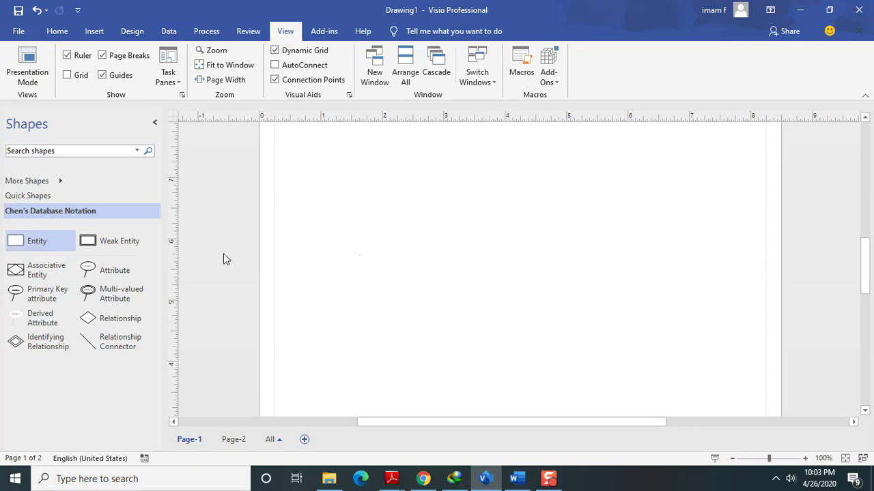
left_click_drag(39, 245, 360, 247)
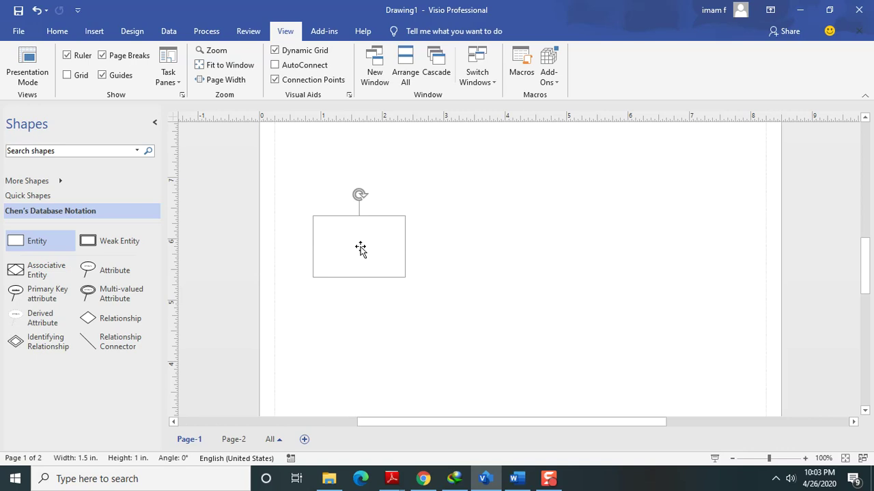
Step: Label the new entity rectangle "Mahasiswa"
double_click(360, 247)
right_click(353, 246)
left_click(353, 246)
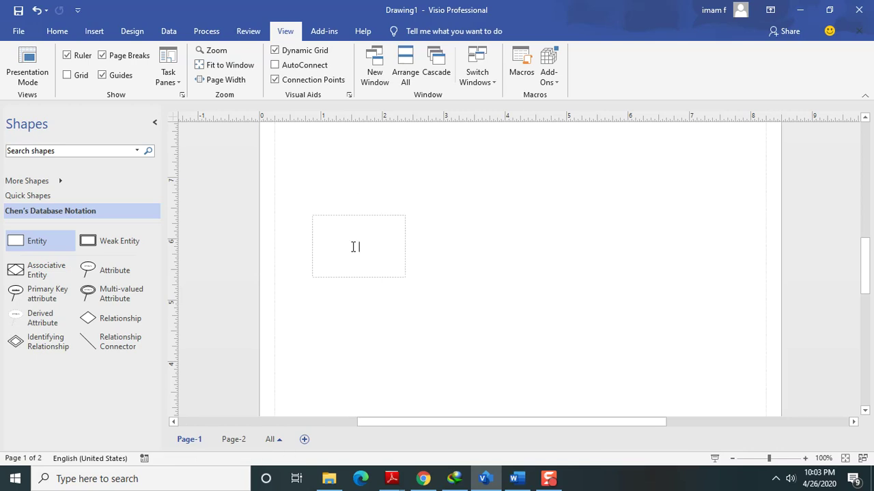
type("MAH")
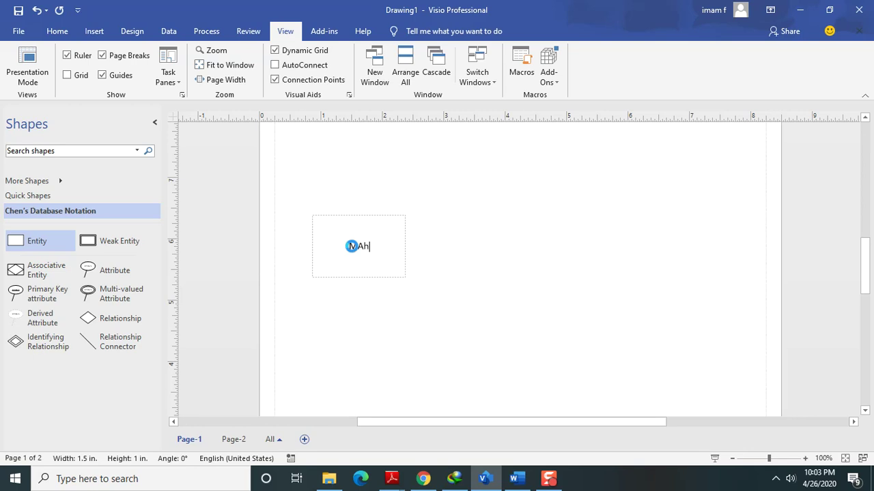
key("BackSpace")
type("as")
key("BackSpace")
type("hasiswa")
left_click(350, 247)
left_click(479, 279)
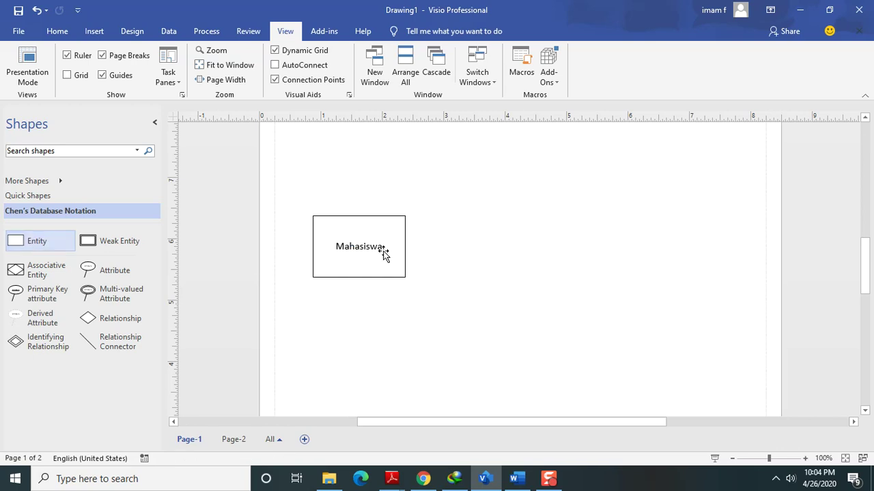
Step: Place a second Entity shape to the right of Mahasiswa, aligned with it, and label it "Buku"
left_click_drag(87, 241, 580, 246)
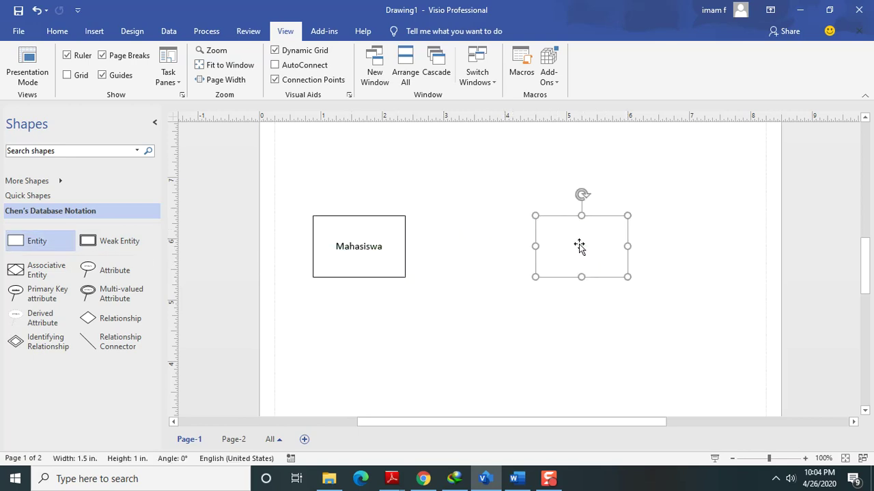
double_click(565, 237)
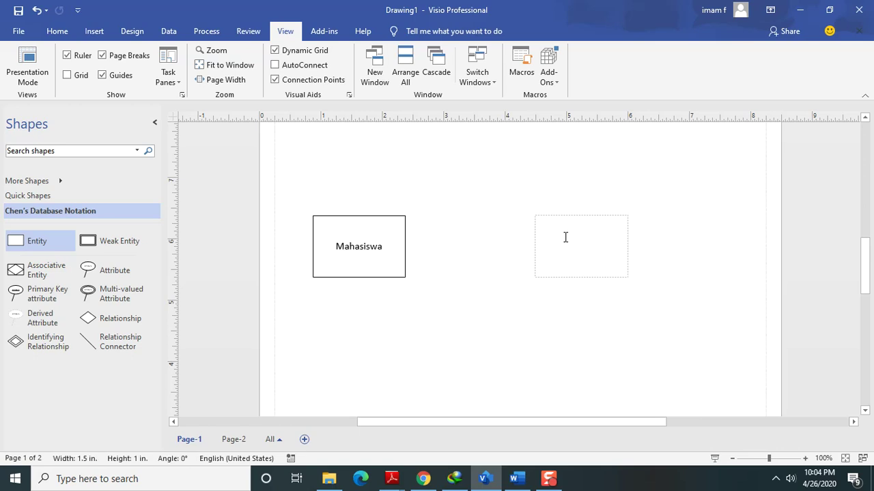
type("Buku")
left_click(413, 245)
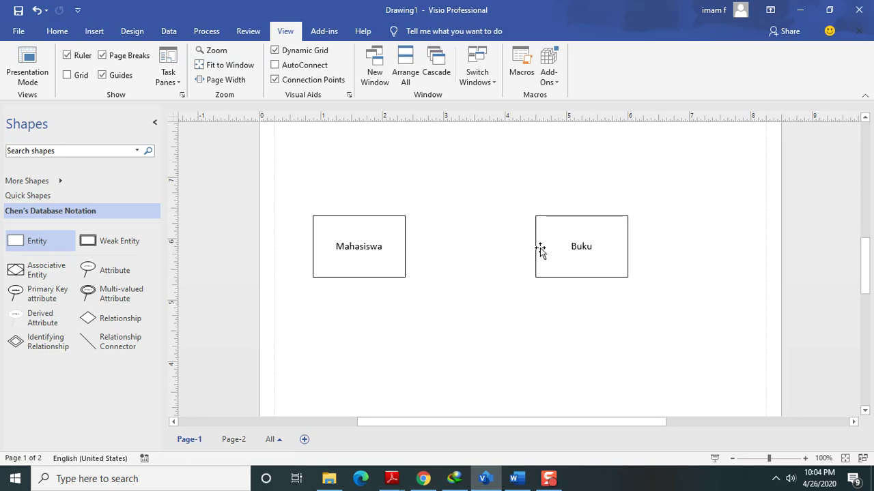
Step: Move the Buku entity about 1.1 in further right, keeping it level with Mahasiswa
left_click_drag(613, 254, 675, 254)
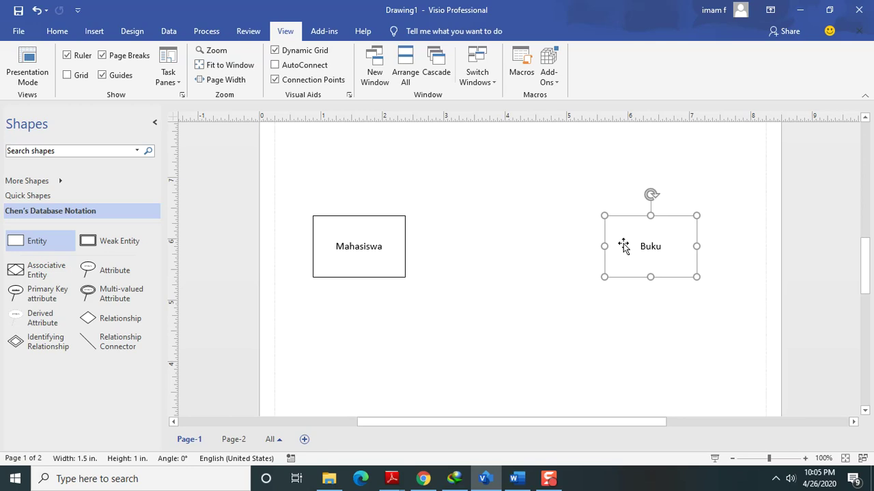
left_click(351, 254)
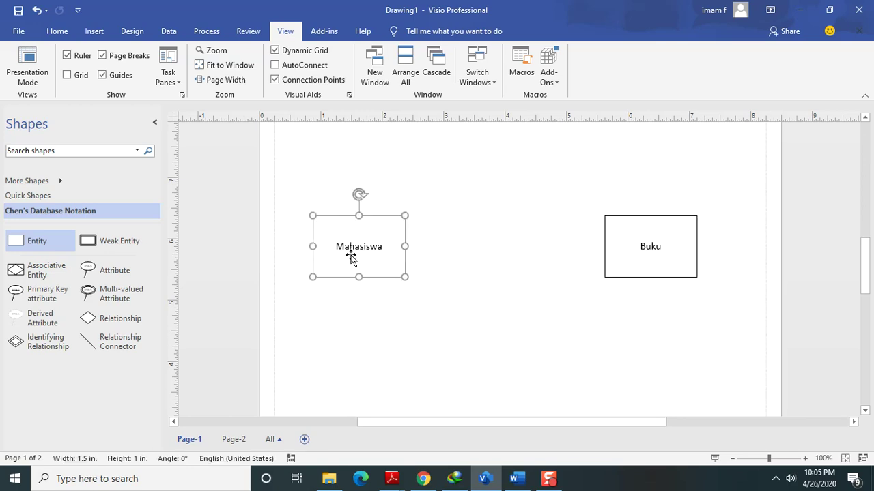
left_click(357, 314)
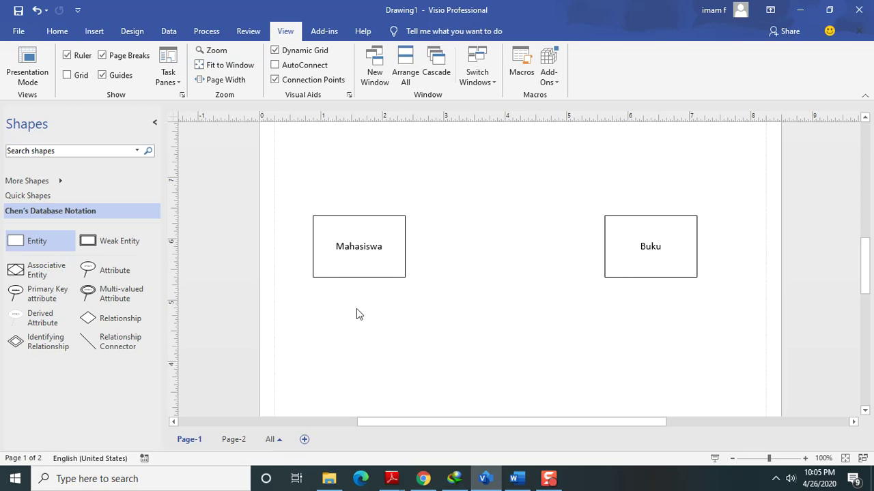
left_click(372, 259)
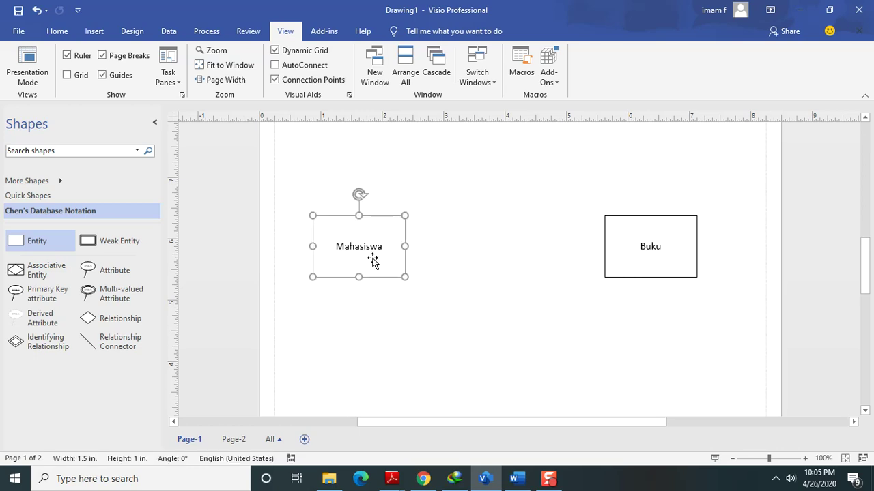
left_click(665, 260)
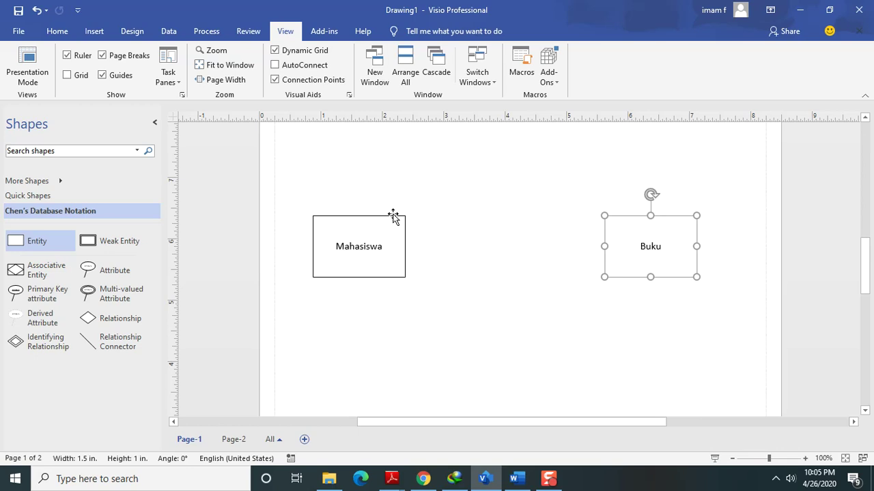
Step: Place a Relationship diamond midway between the Mahasiswa and Buku entities and label it "Meminjam"
left_click(90, 322)
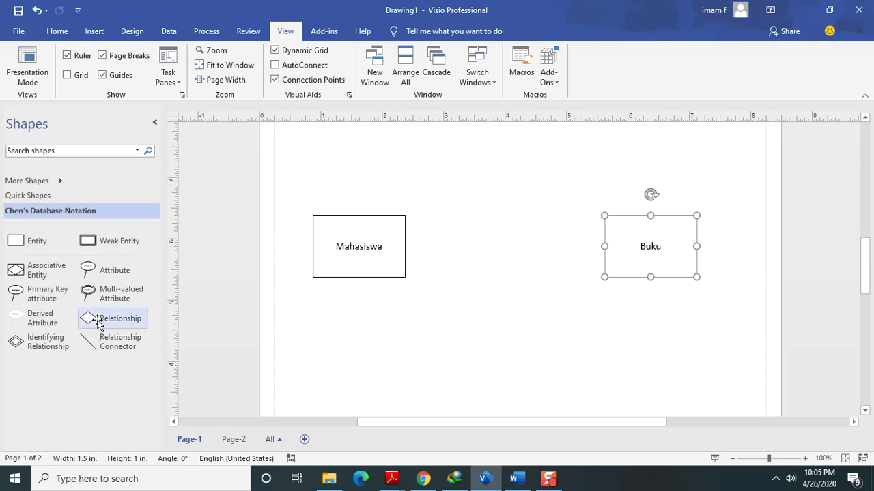
left_click_drag(91, 323, 511, 247)
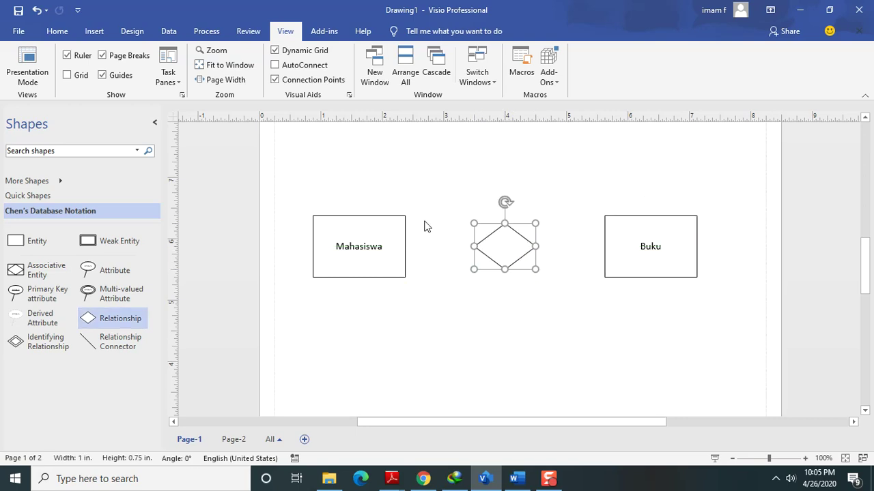
double_click(508, 247)
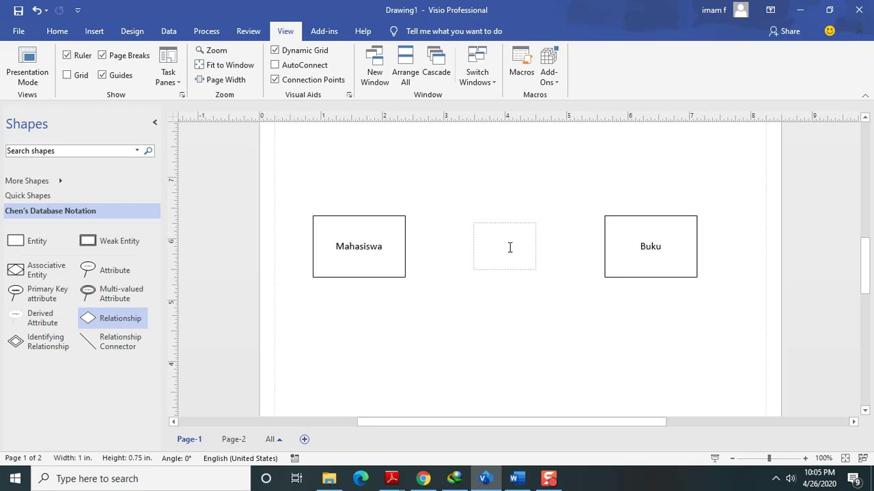
type("Meminjam")
left_click(564, 294)
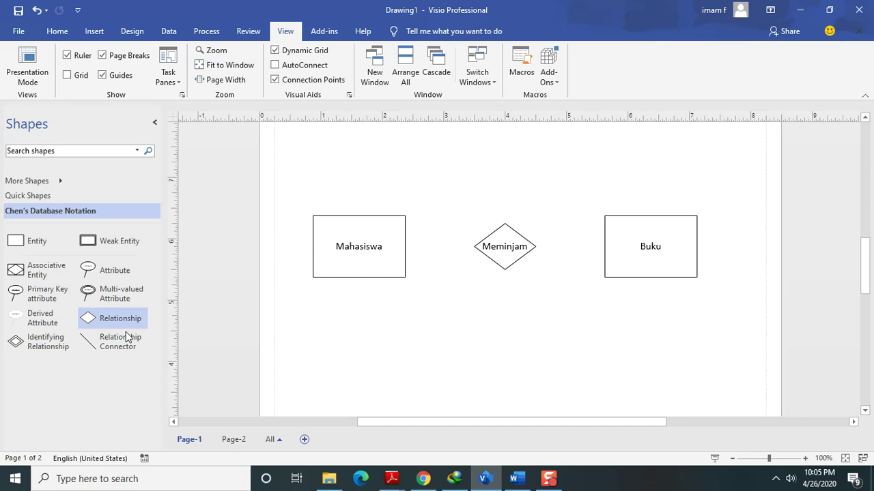
Step: Link Mahasiswa to the Meminjam diamond and the diamond to Buku with two horizontal Relationship Connectors
left_click(113, 341)
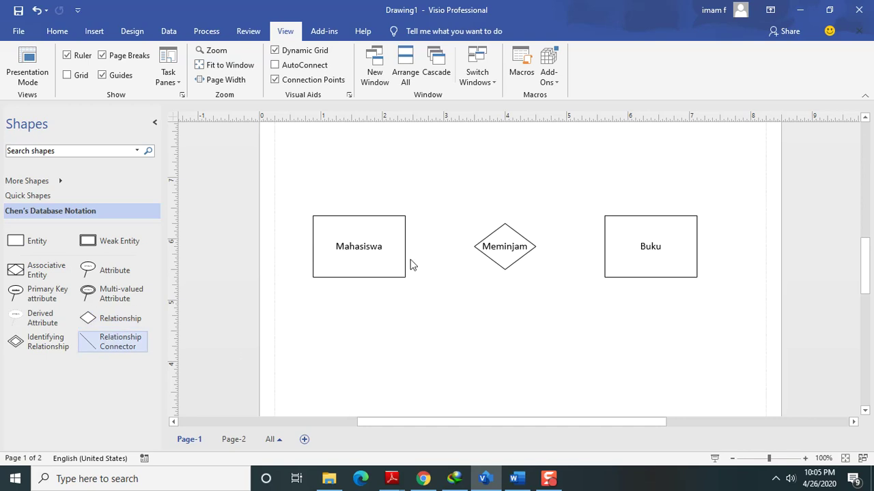
left_click_drag(120, 342, 434, 277)
left_click_drag(466, 307, 474, 248)
left_click_drag(121, 343, 549, 284)
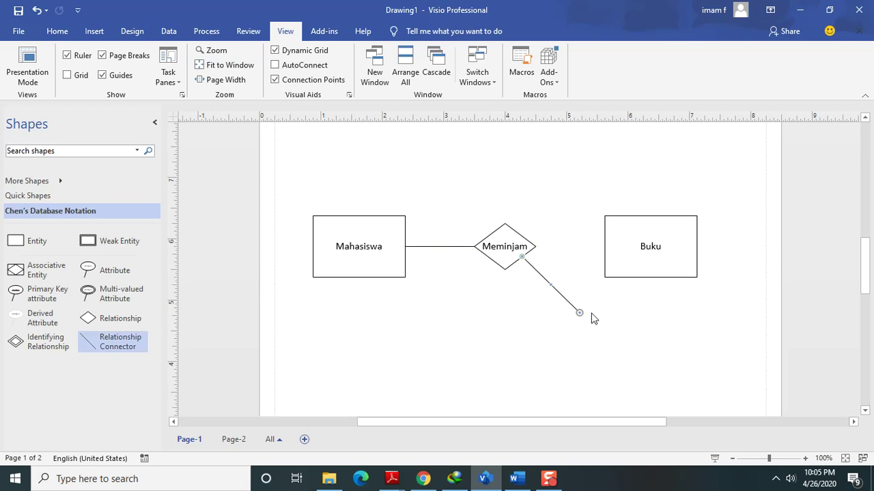
left_click_drag(580, 313, 610, 232)
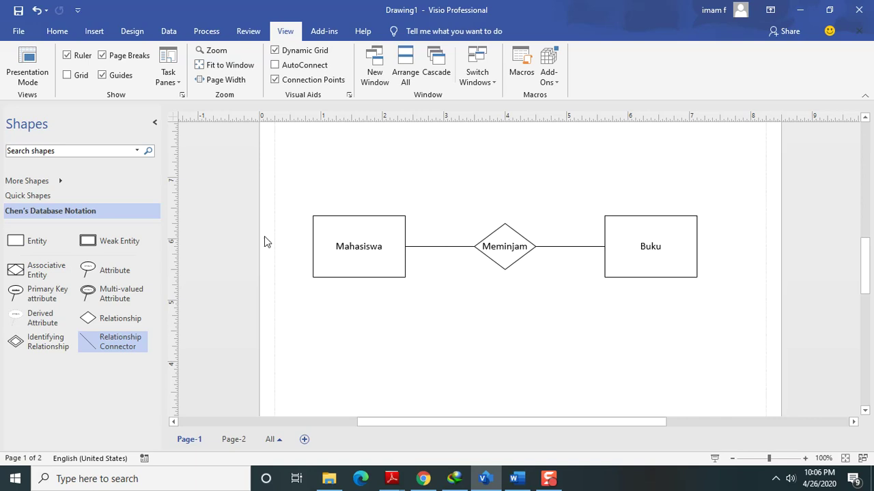
Step: Check the Mahasiswa attribute list in Word and, back in Visio, place a Primary Key attribute above Mahasiswa labelled "NIM"
left_click(516, 479)
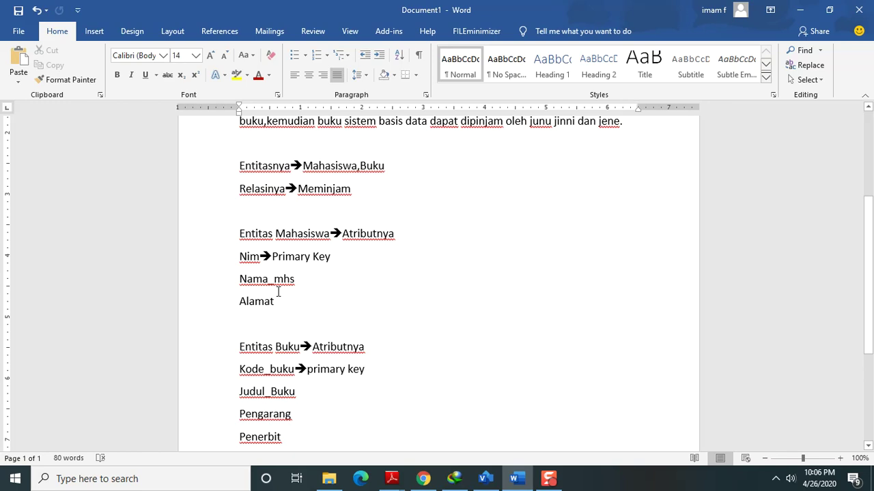
left_click(485, 478)
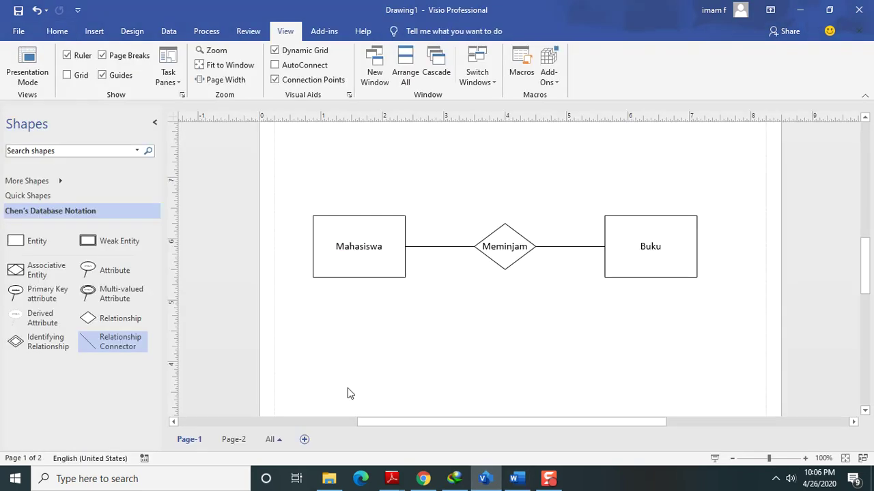
left_click_drag(29, 293, 398, 170)
double_click(392, 172)
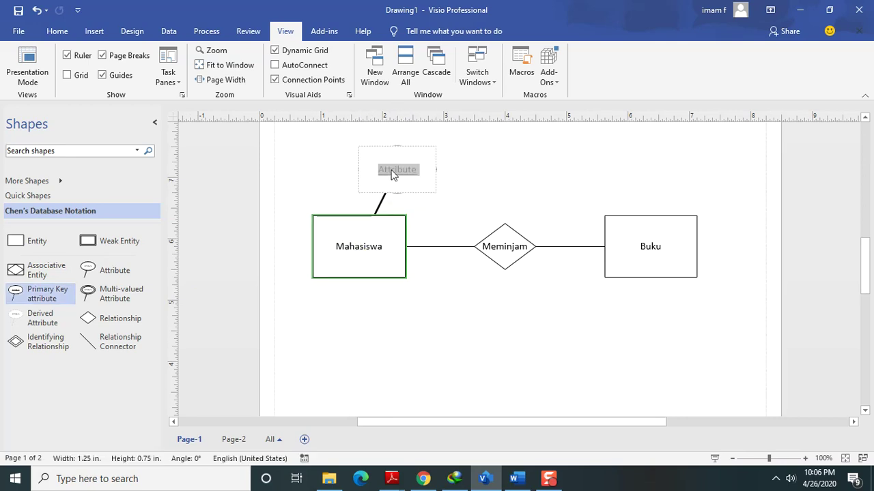
type("NIM")
left_click(451, 311)
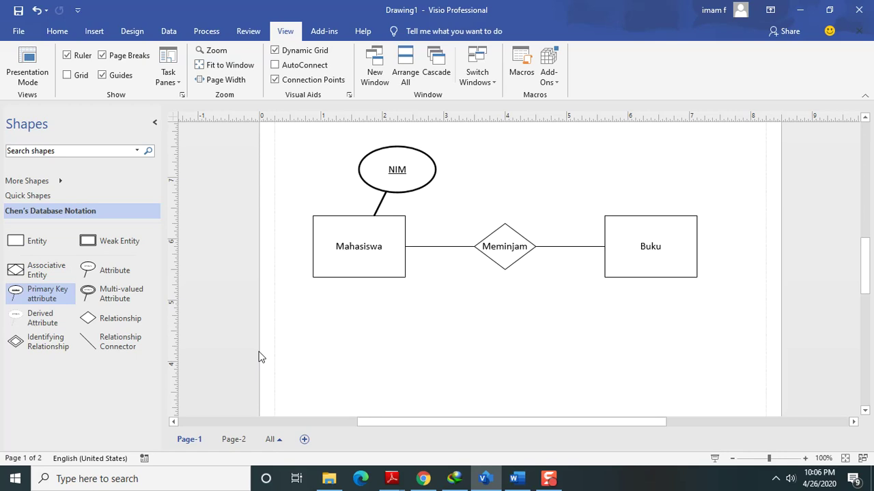
Step: Place an Attribute above Mahasiswa labelled "Nama", to the left of NIM, and move NIM about 0.9 in right to clear it
left_click_drag(115, 271, 335, 176)
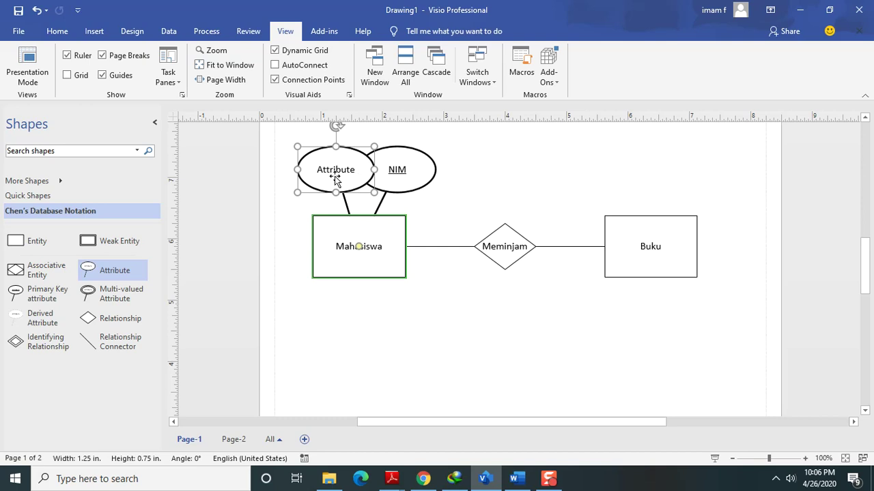
left_click_drag(421, 164, 480, 163)
double_click(343, 172)
type("NAMA")
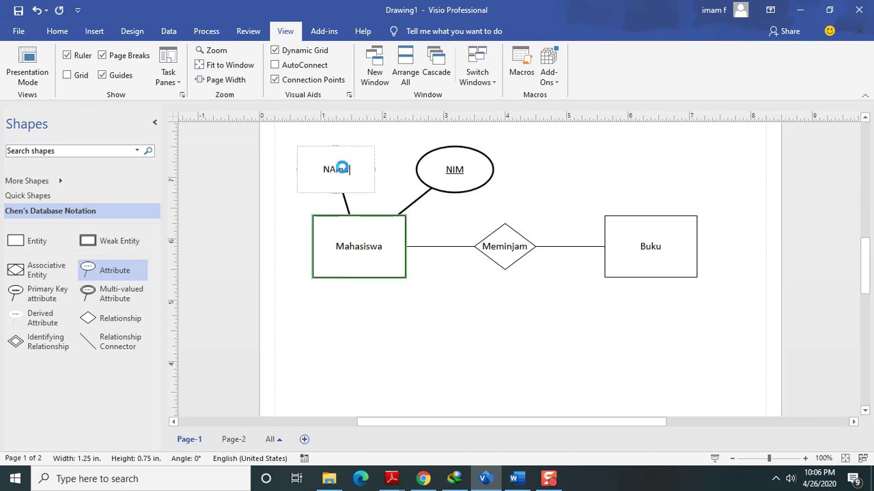
left_click(539, 307)
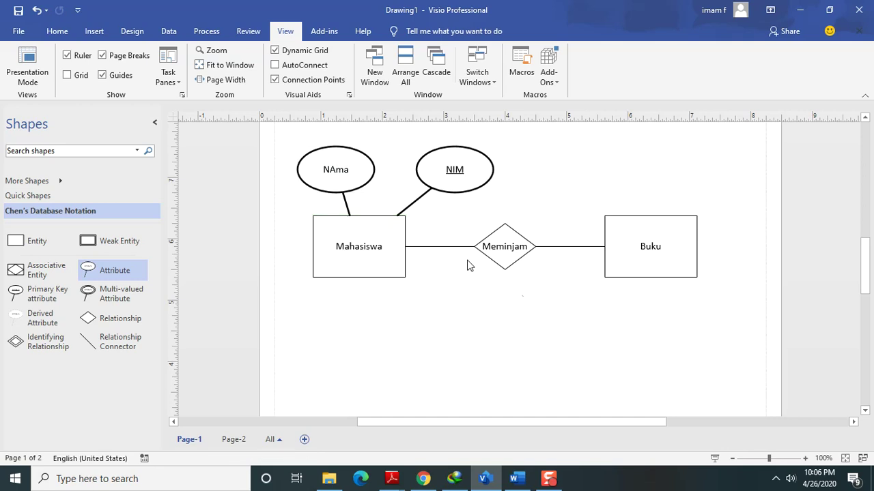
double_click(327, 174)
left_click(334, 169)
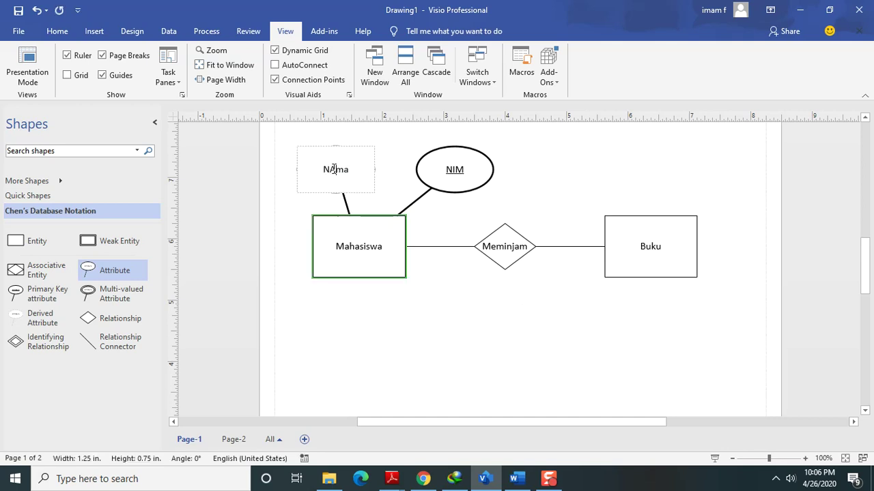
type("a")
left_click_drag(864, 243, 864, 232)
scroll(821, 234, "up", 3)
left_click(395, 270)
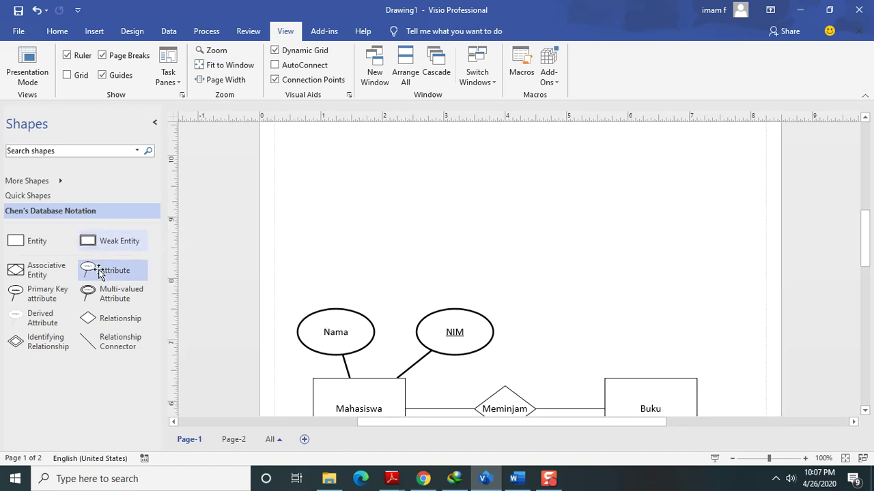
Step: Place an Attribute above the Nama oval, linked to it, and label it "Nama Belakang"
left_click_drag(102, 272, 375, 252)
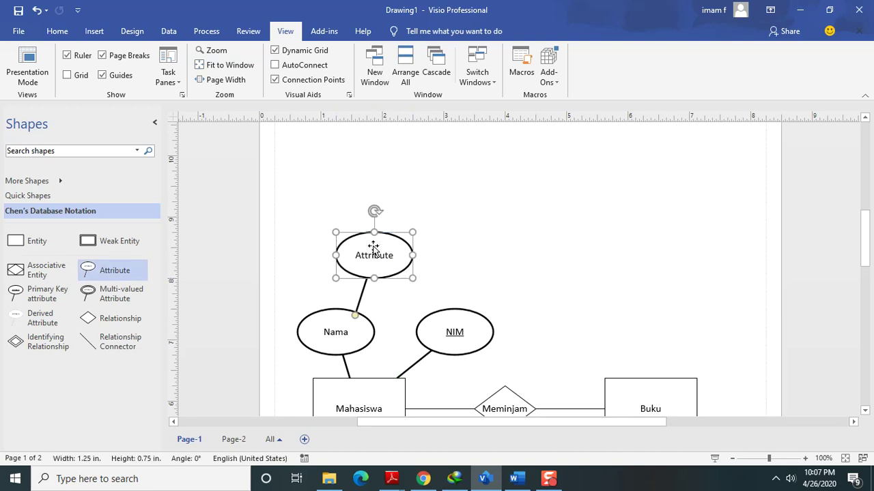
double_click(373, 249)
type("NAma Belakang")
left_click(435, 269)
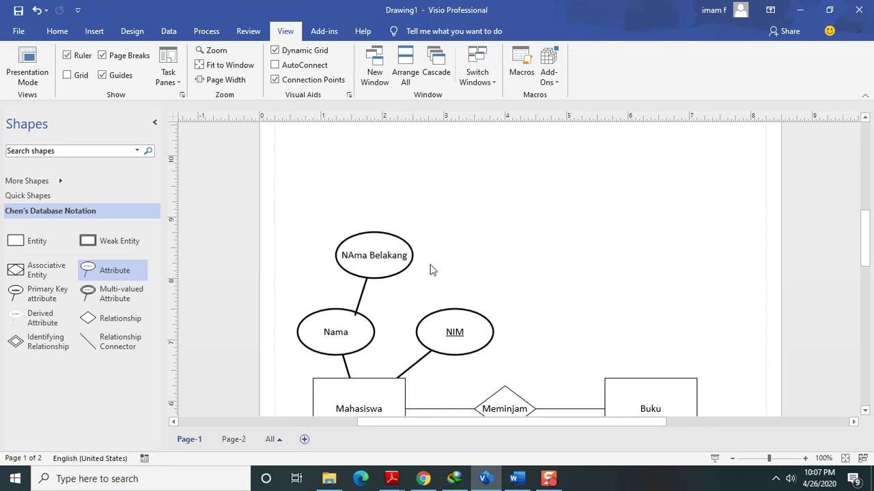
left_click(360, 265)
left_click(357, 260)
left_click(353, 255)
key("BackSpace")
type("a")
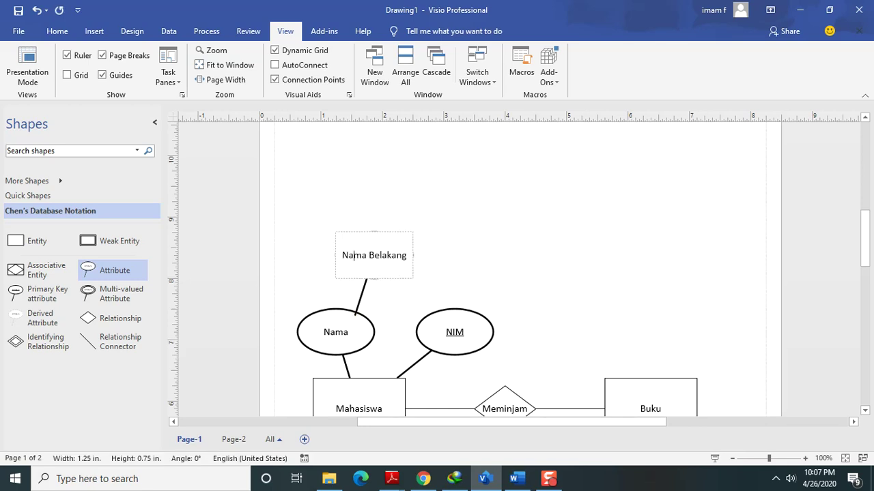
left_click(466, 291)
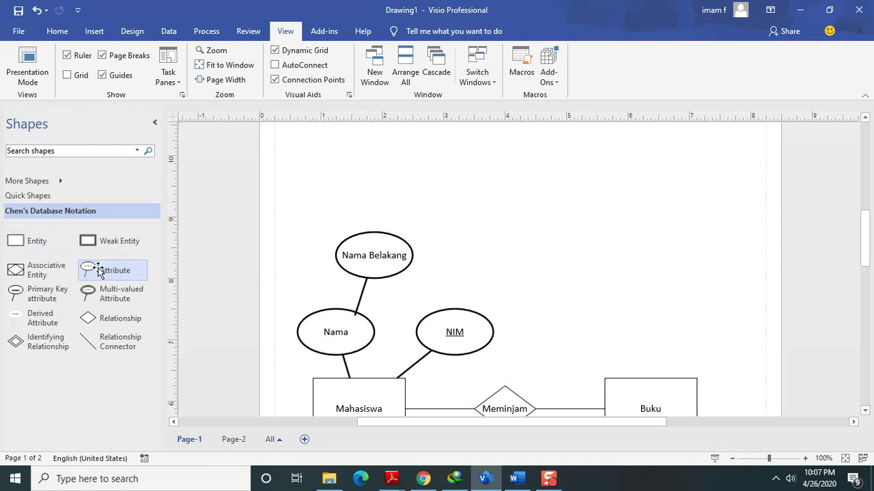
Step: Place another Attribute to the left of Nama Belakang, attach its line to Nama, and set both ovals level without overlap
left_click_drag(100, 270, 322, 263)
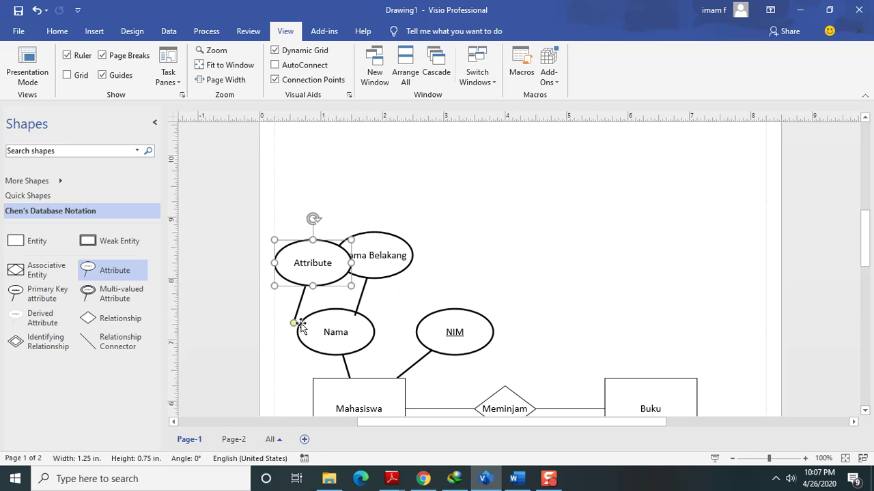
left_click_drag(294, 324, 327, 312)
left_click_drag(301, 273, 286, 274)
left_click_drag(414, 250, 406, 250)
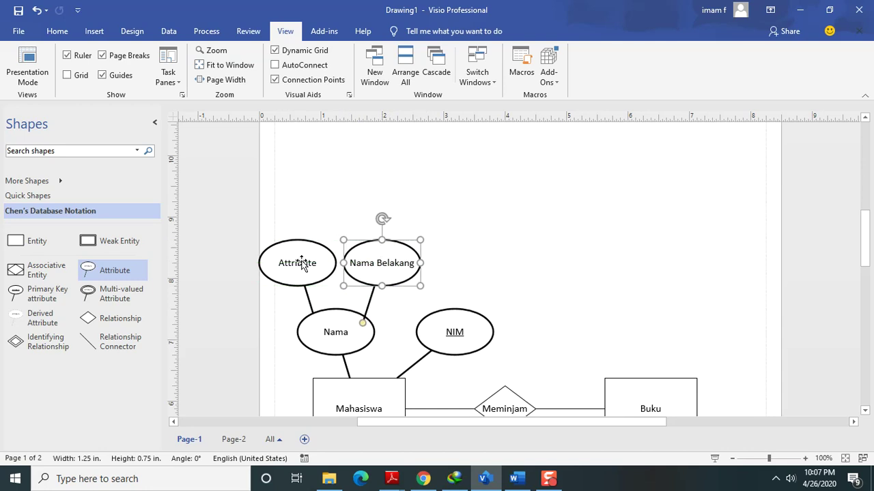
Step: Label the new attribute "Nama Depan" and reattach Nama Belakang's line to the edge of the Nama oval
double_click(294, 260)
type("Nama Depan")
key("Escape")
left_click(469, 263)
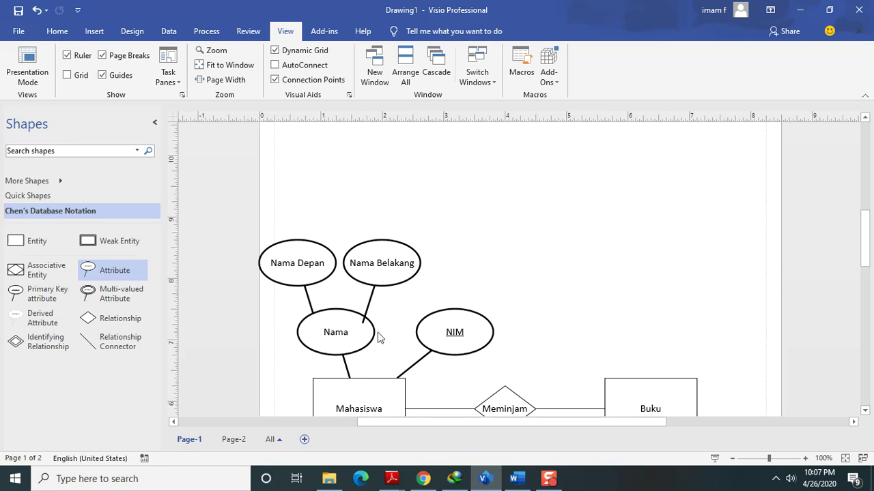
left_click(363, 316)
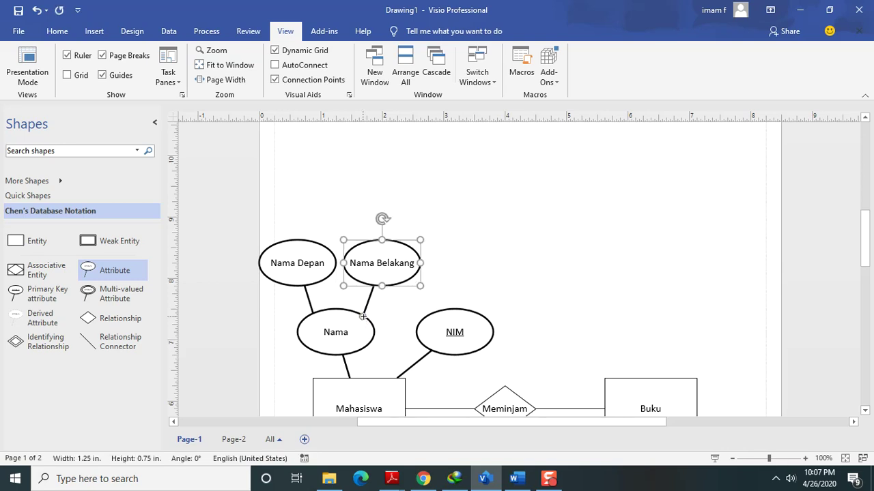
left_click(502, 282)
Step: Check the attribute name in the Word list and, back in Visio, rename the Nama attribute to "Nama_mhs"
left_click_drag(872, 232, 867, 255)
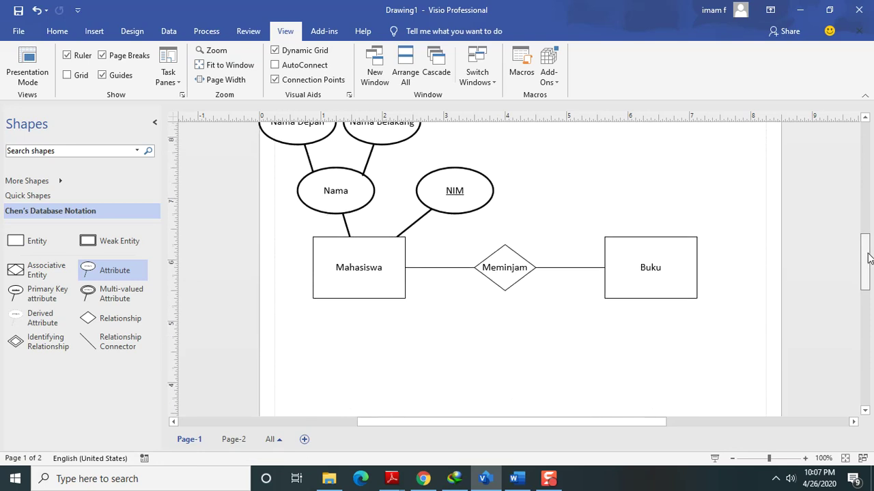
left_click(516, 478)
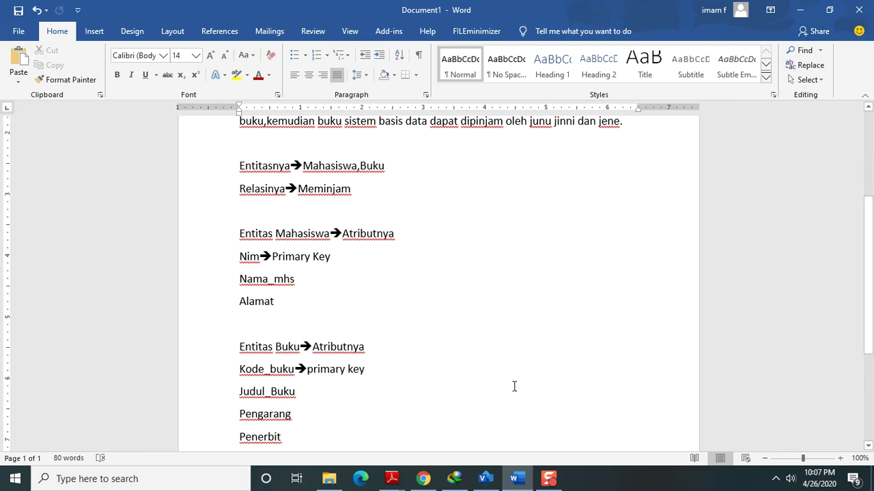
mouse_move(526, 484)
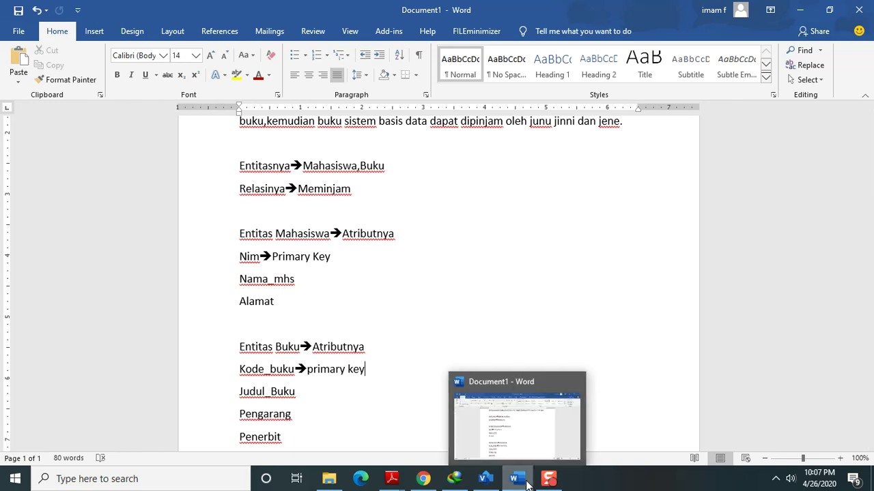
left_click(486, 479)
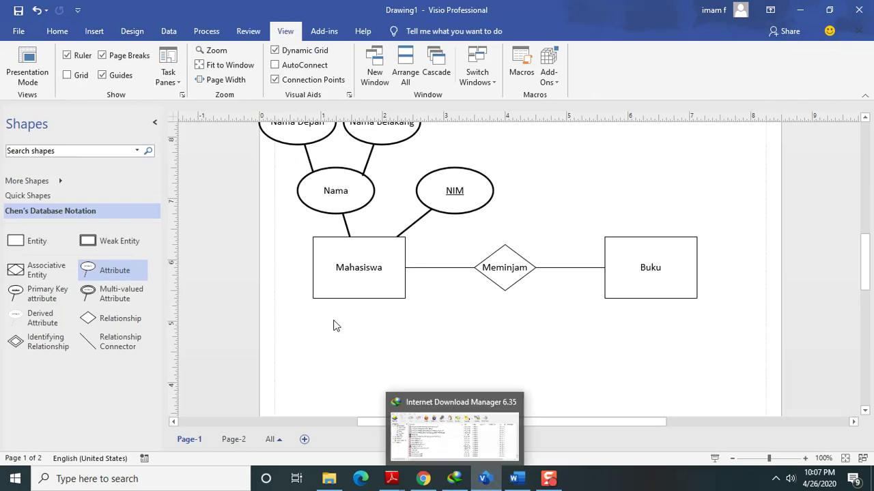
double_click(345, 192)
left_click(349, 191)
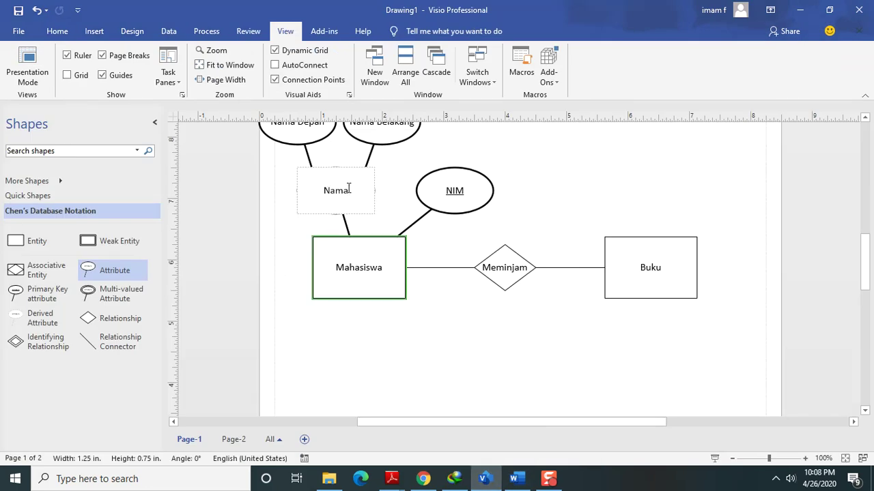
type("_mhs")
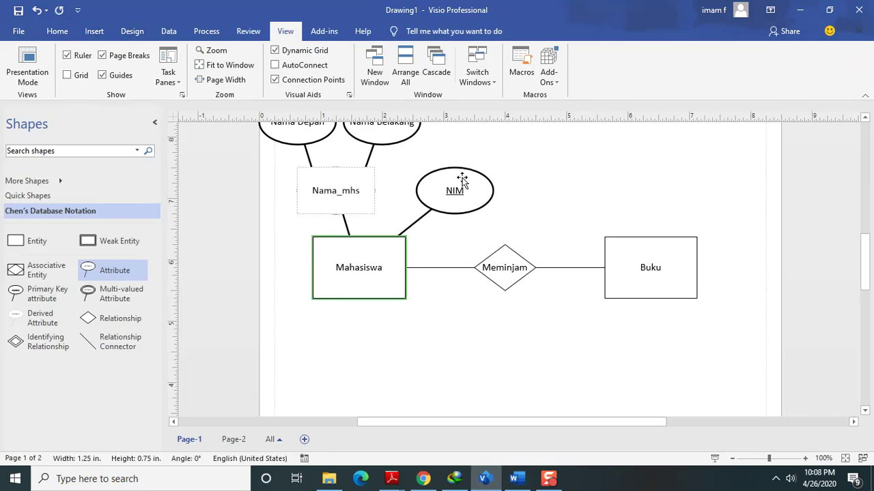
left_click_drag(864, 248, 864, 225)
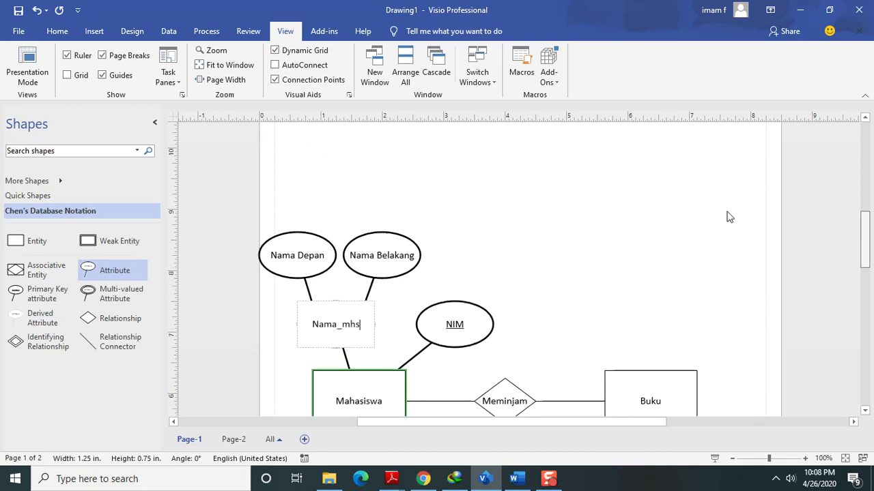
left_click(376, 251)
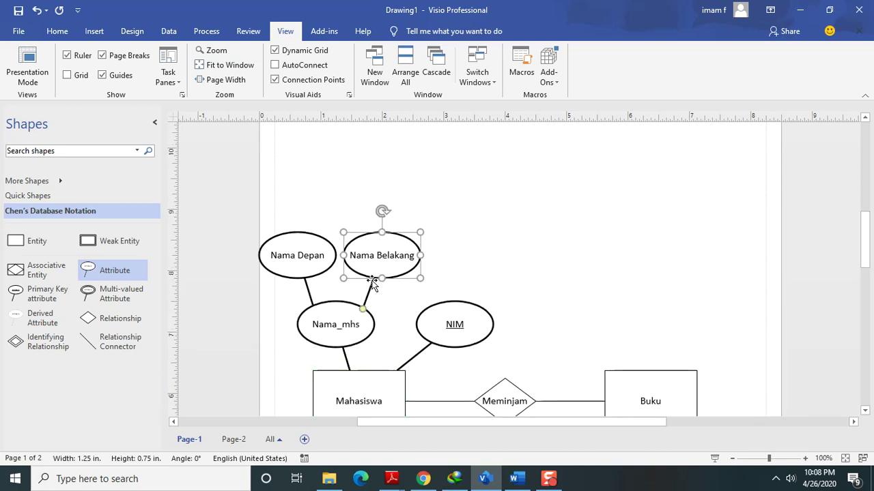
left_click(321, 269)
left_click(412, 262)
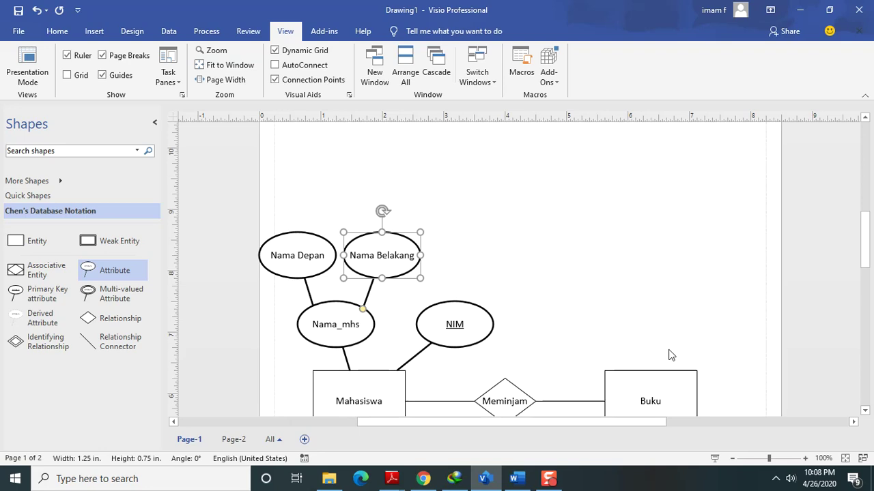
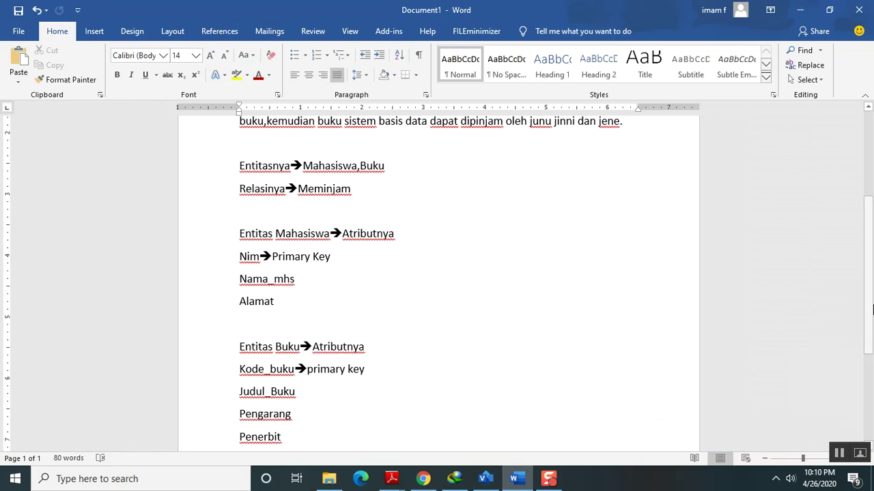
Step: Check the Buku entity's attributes in the Word list and, in Visio, place an Attribute above Buku on its right side, linked to it
scroll(869, 343, "down", 1)
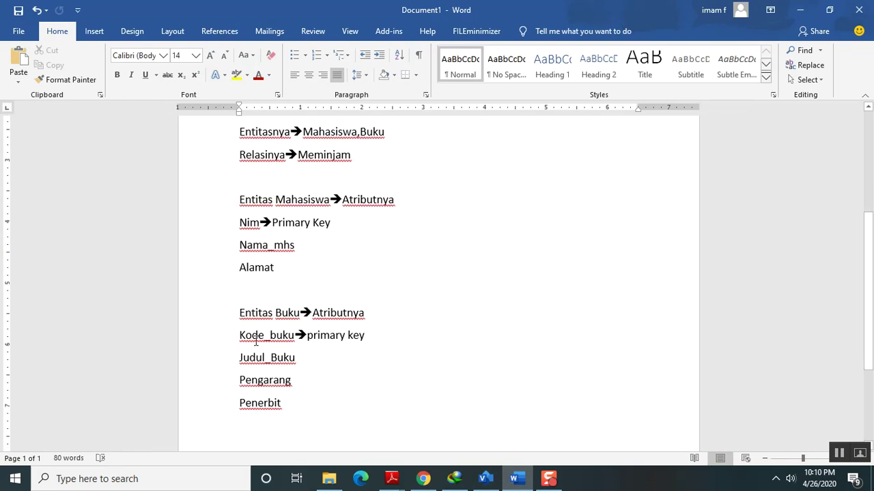
left_click_drag(234, 335, 370, 341)
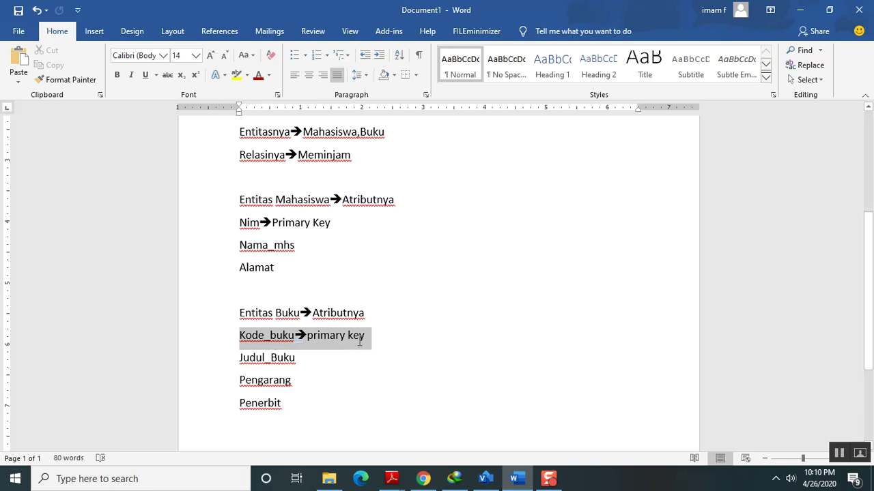
left_click(490, 480)
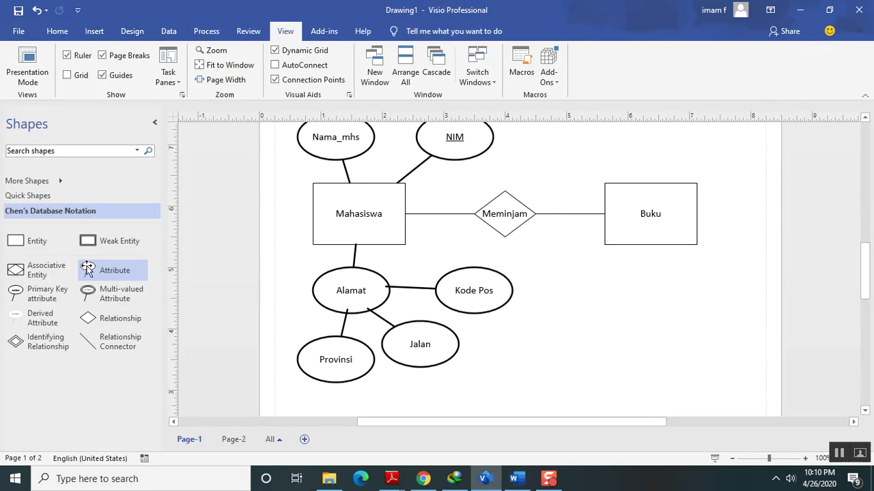
left_click_drag(114, 278, 687, 153)
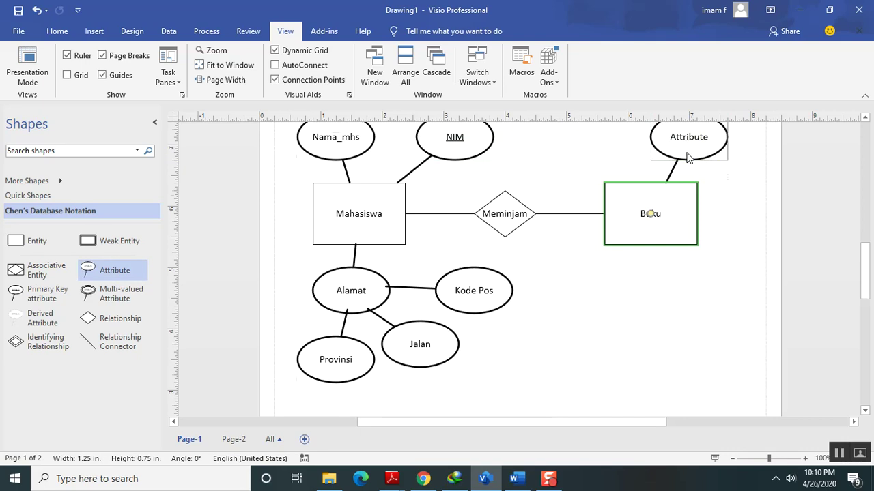
double_click(688, 157)
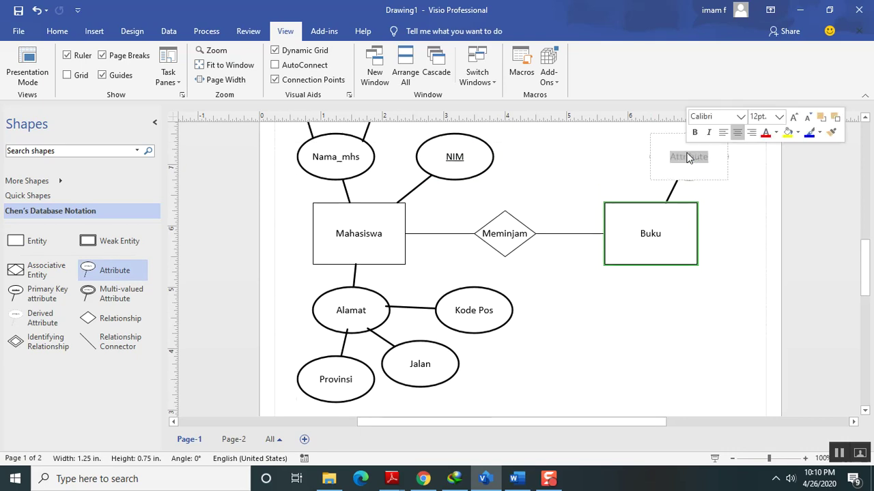
left_click_drag(90, 265, 91, 258)
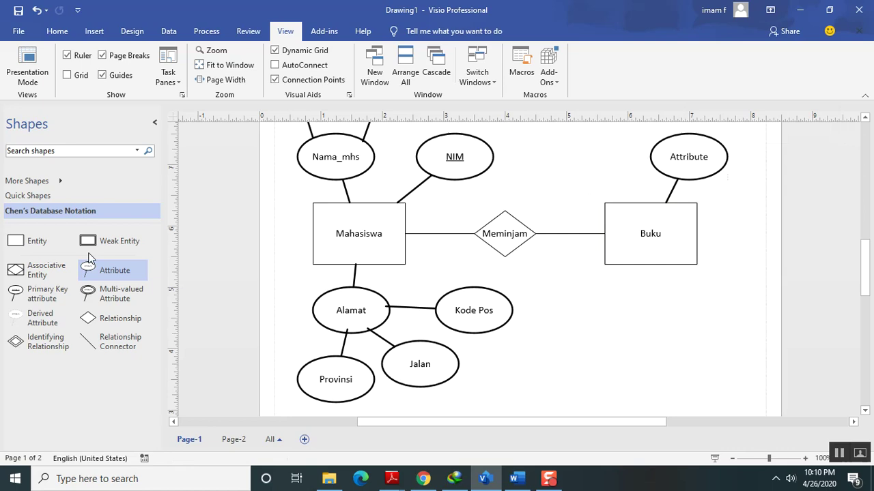
Step: Place a Primary Key attribute above Buku on its left side, attach its line to Buku, and label it "Kode_Buku"
left_click_drag(52, 294, 567, 157)
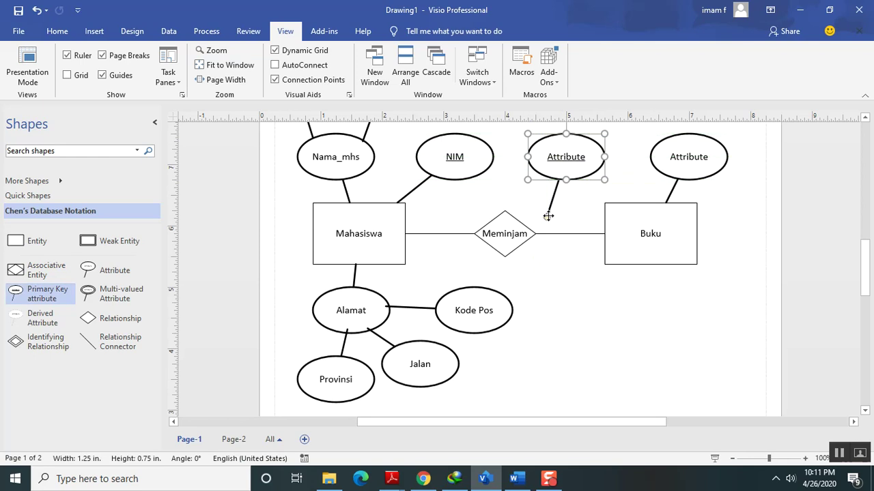
left_click_drag(551, 213, 608, 207)
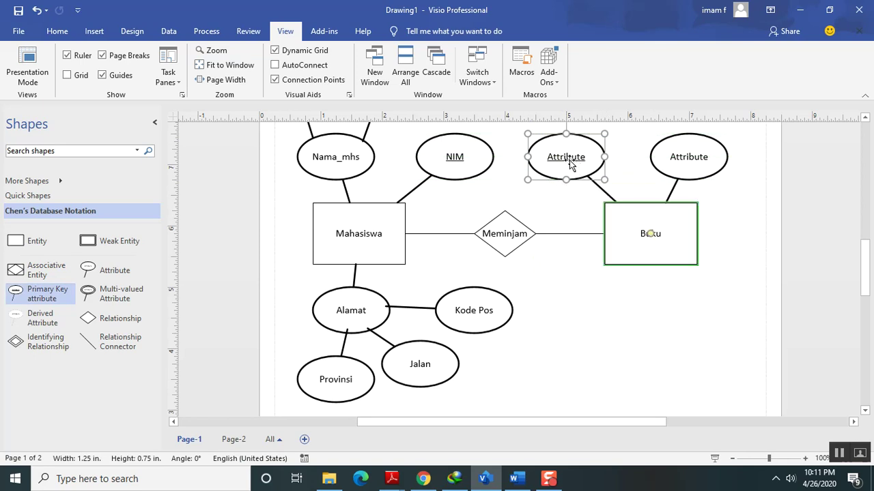
double_click(559, 154)
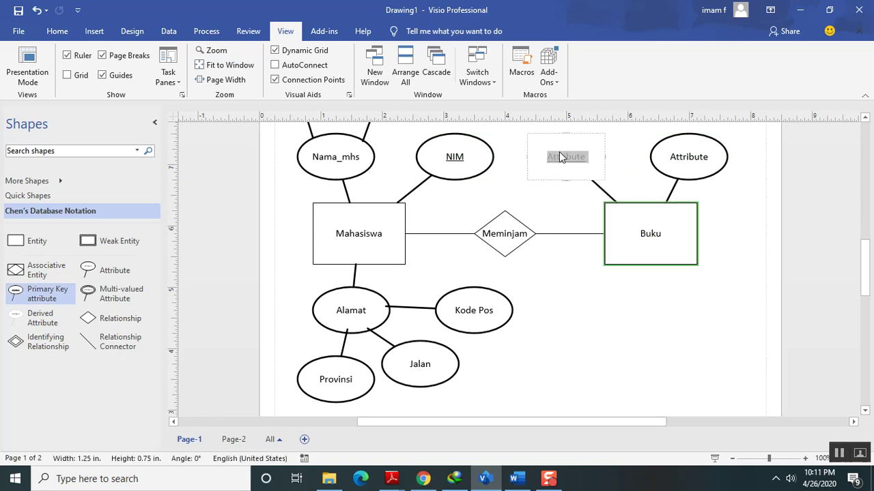
type("Kode_Buku")
left_click(554, 154)
key("BackSpace")
type("o")
Step: Check the next Buku attribute in Word and, back in Visio, label the plain attribute above Buku "Judu_Buku"
left_click(515, 479)
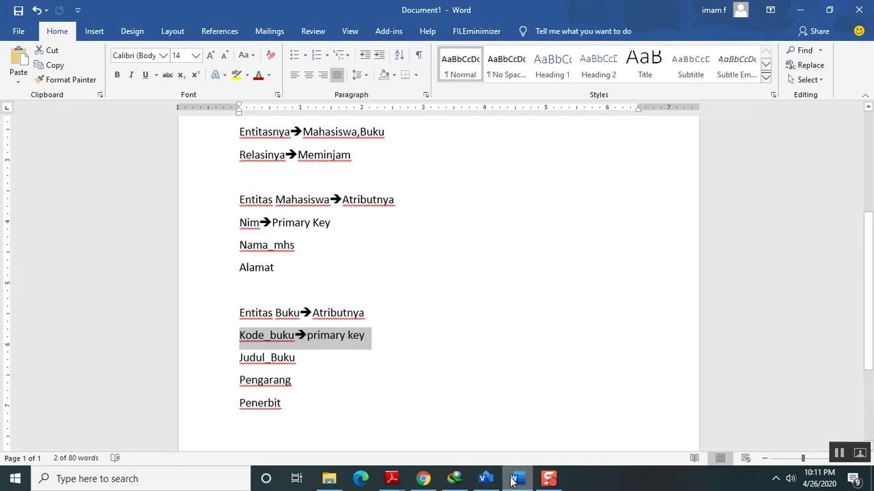
left_click(512, 480)
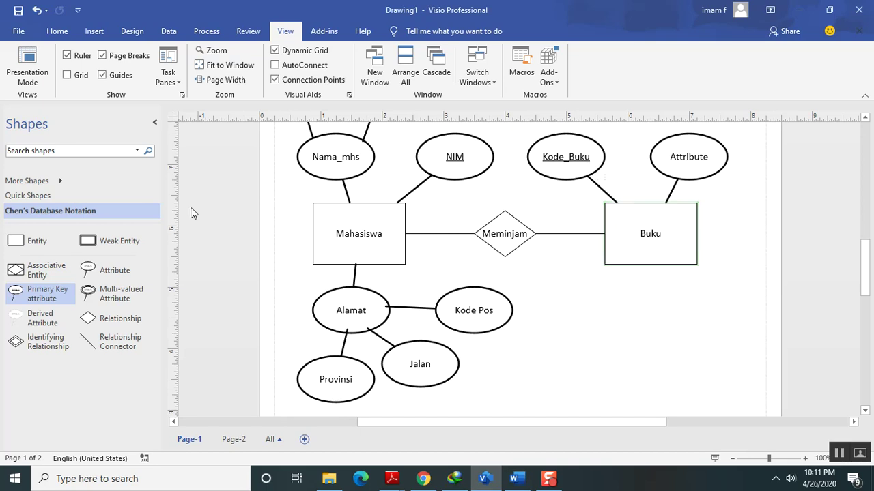
left_click(678, 159)
double_click(678, 159)
type("Judu")
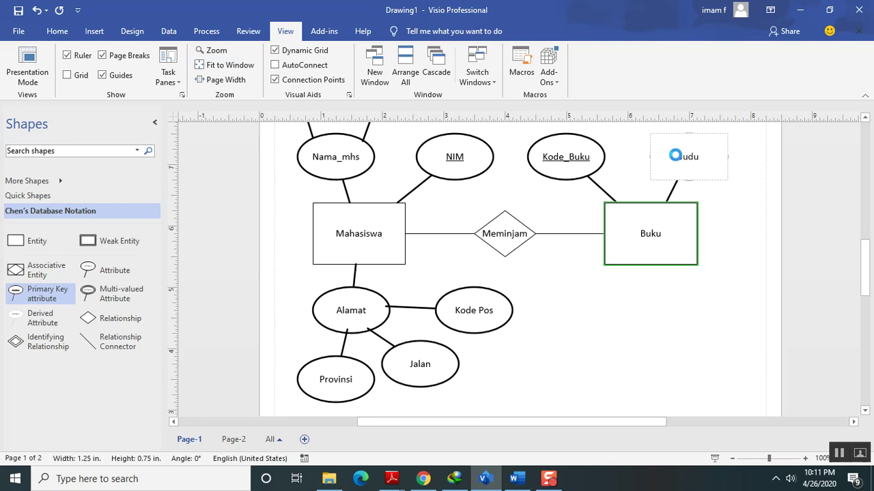
type("_Buku")
left_click(688, 253)
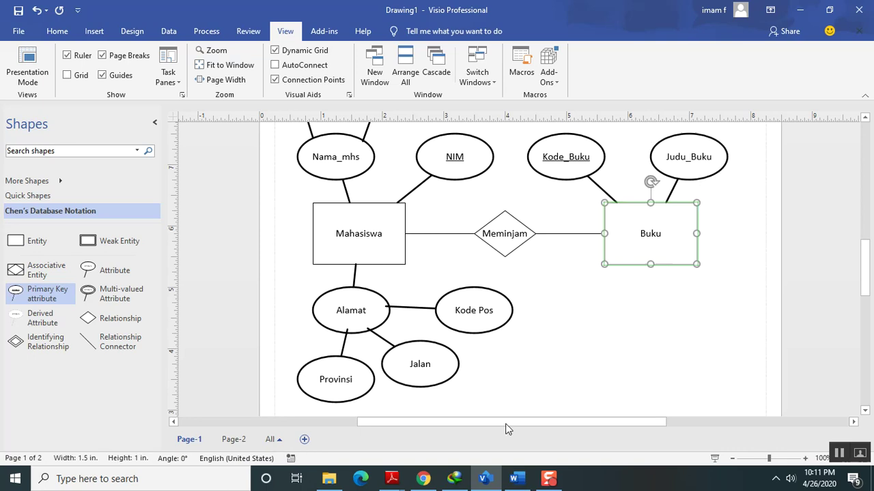
Step: In the Word list, mark the Pengarang attribute of Buku with an arrow and the word "Multivalue"
left_click(517, 480)
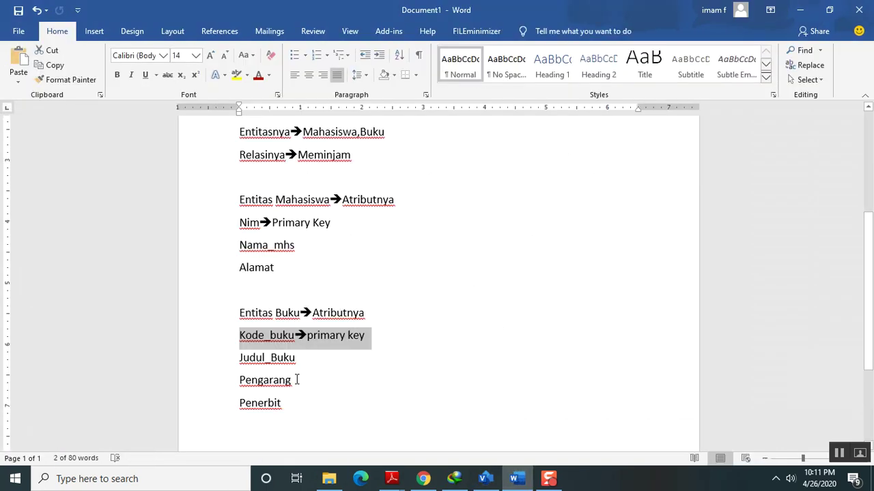
left_click(296, 379)
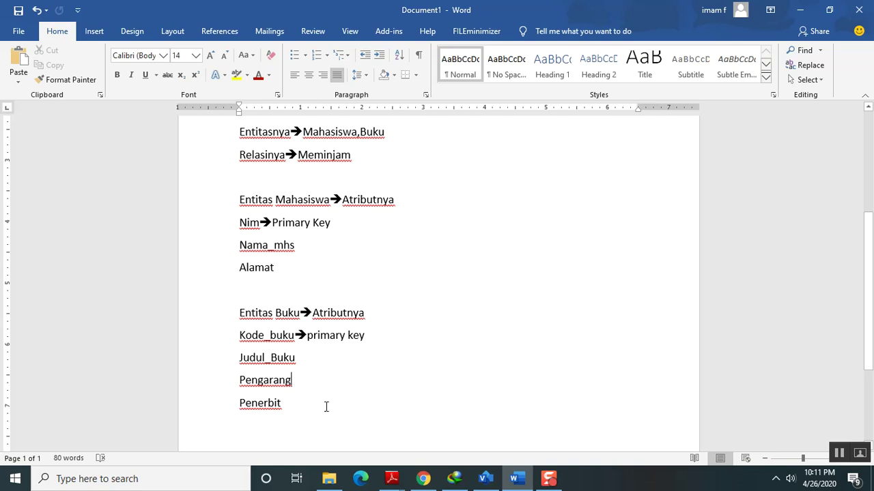
type("==")
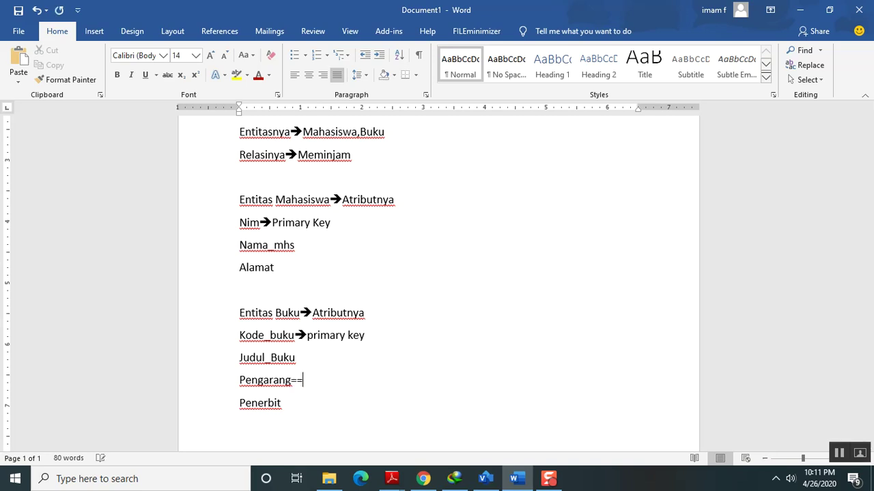
type(">Mul")
type("tivalue")
key("BackSpace")
type("e")
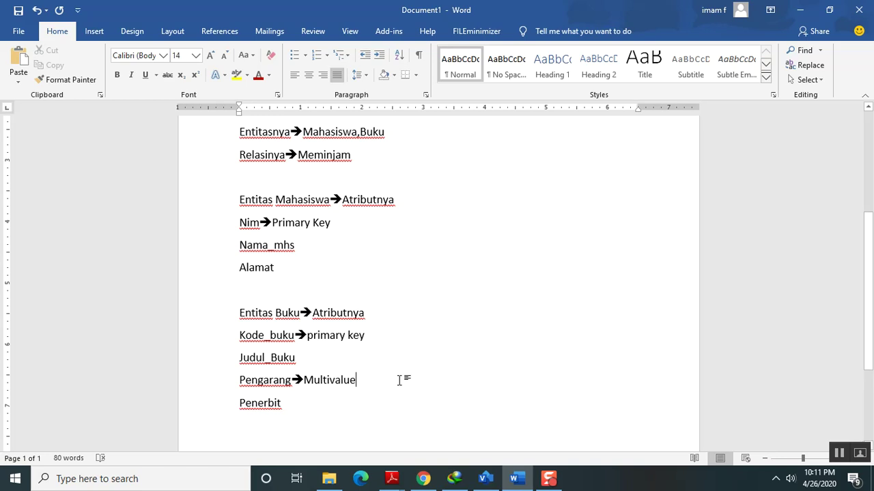
Step: In Visio, place a Multi-valued Attribute below Buku, attach its line to Buku, and label it "Pengarang"
left_click(486, 478)
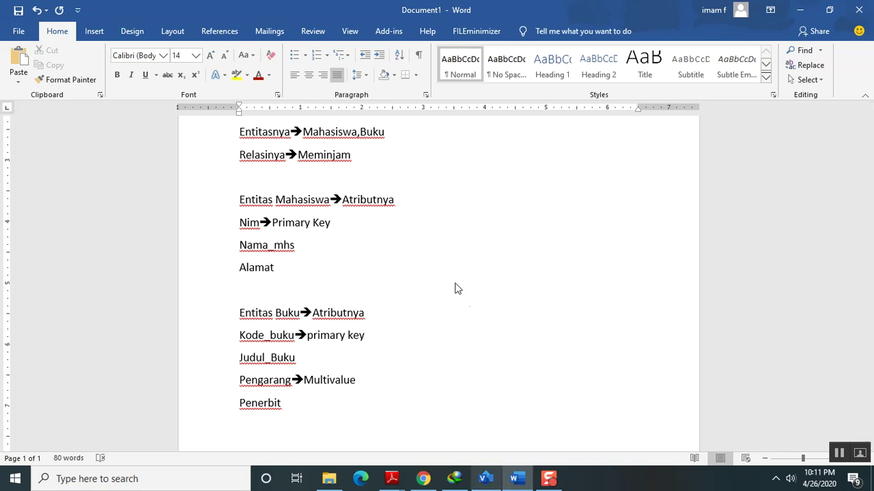
left_click_drag(96, 292, 657, 324)
left_click_drag(645, 386, 634, 261)
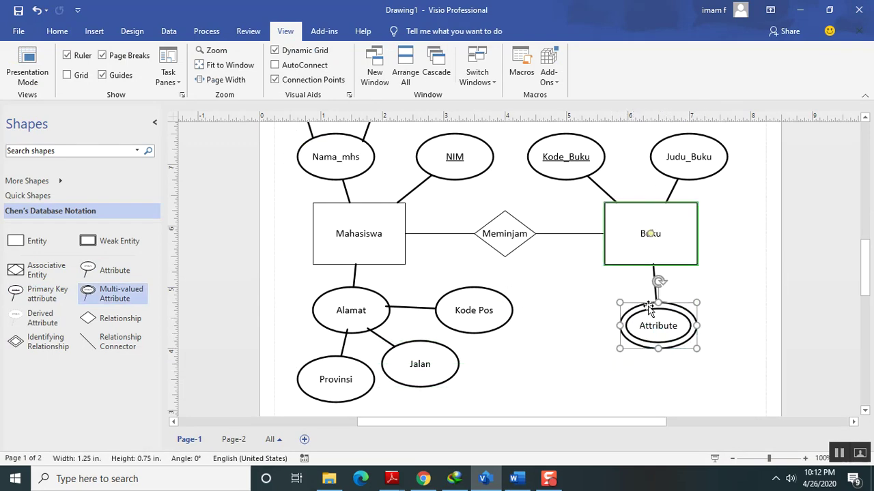
double_click(655, 327)
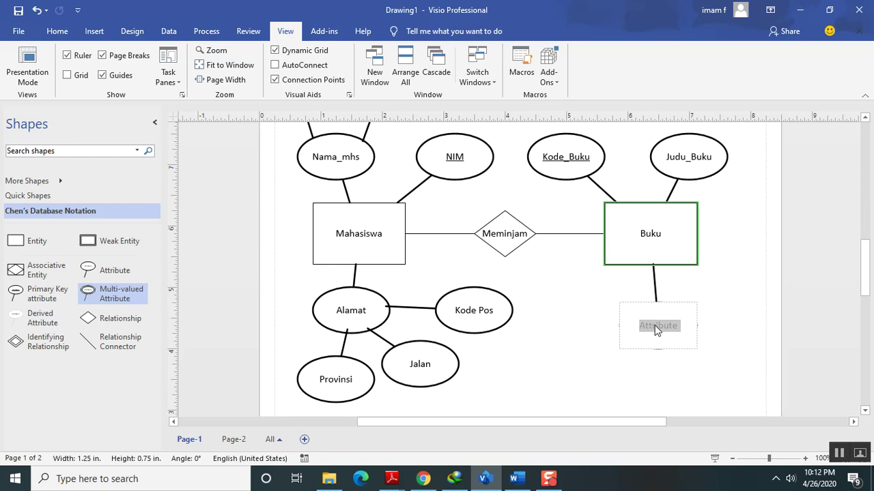
type("Pengarang")
left_click(720, 311)
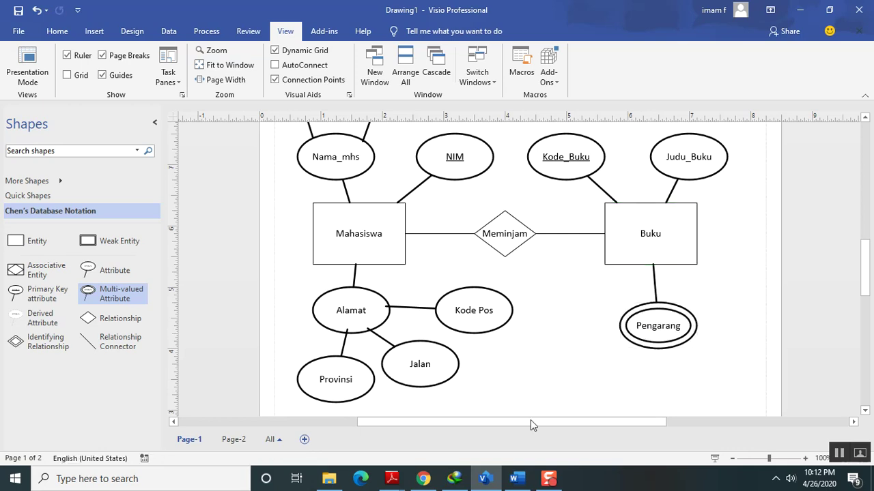
Step: Check the last Buku attribute in Word and, in Visio, add an Attribute to the right of Buku, linked to it and labelled "Penerbit"
left_click(523, 478)
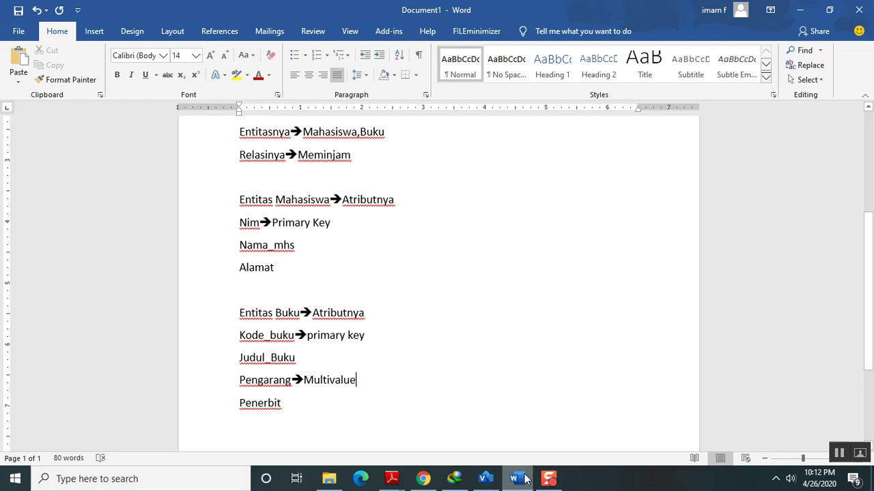
left_click(523, 479)
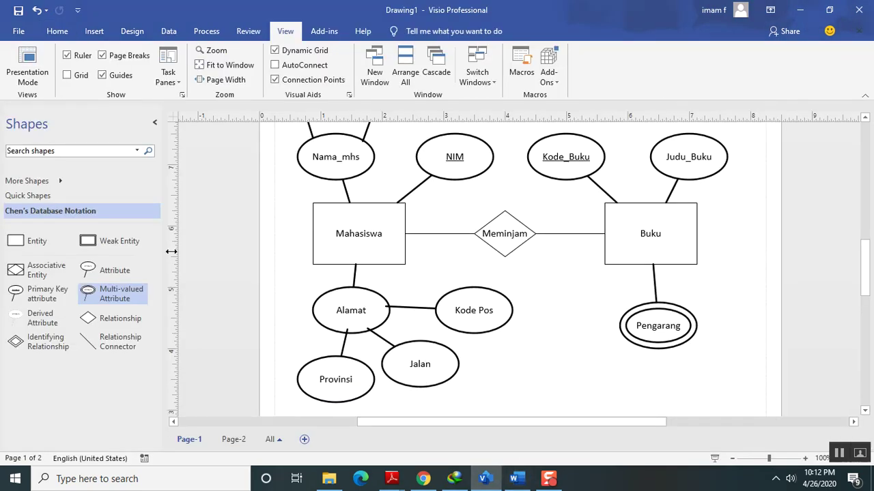
left_click(98, 272)
mouse_move(98, 271)
left_mouse_down()
mouse_move(434, 291)
mouse_move(761, 273)
mouse_move(114, 269)
mouse_move(471, 279)
mouse_move(761, 226)
mouse_move(752, 224)
left_mouse_up()
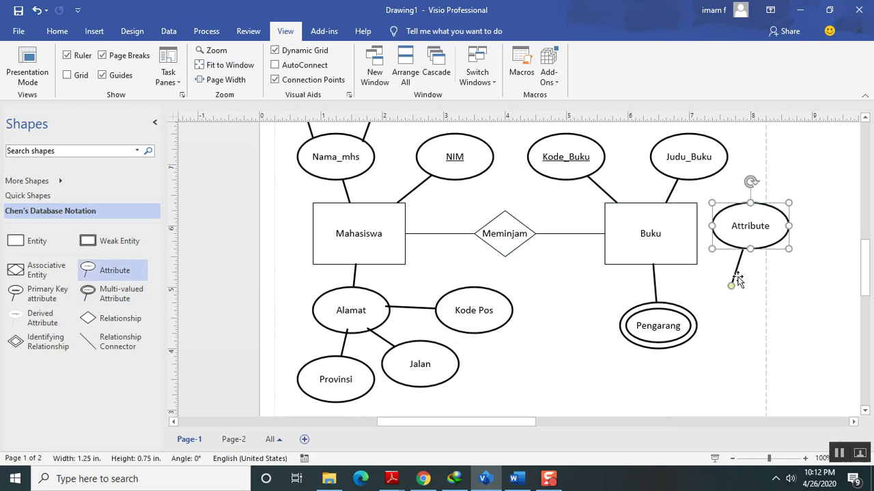
left_click_drag(731, 286, 705, 255)
double_click(747, 230)
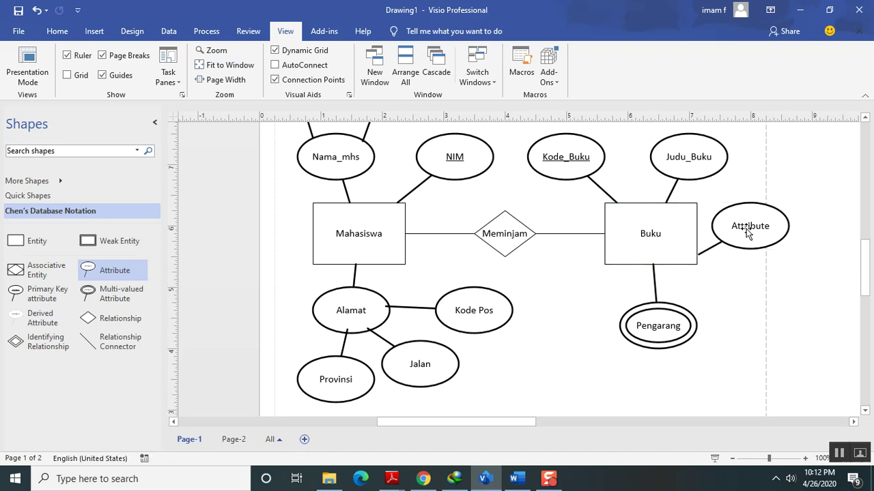
type("Penerbit")
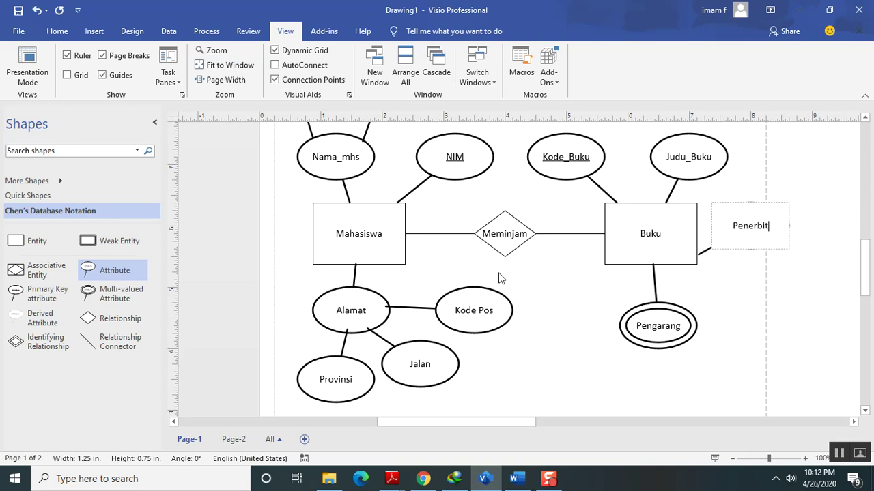
left_click(607, 320)
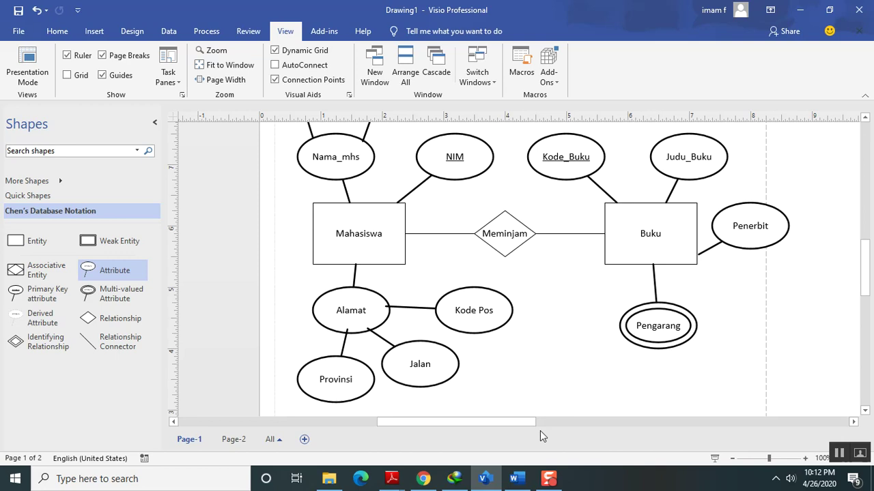
Step: Review the borrowing rules of the case in Word and, back in Visio, label the line between Meminjam and Buku "M"
left_click(517, 479)
scroll(560, 272, "up", 3)
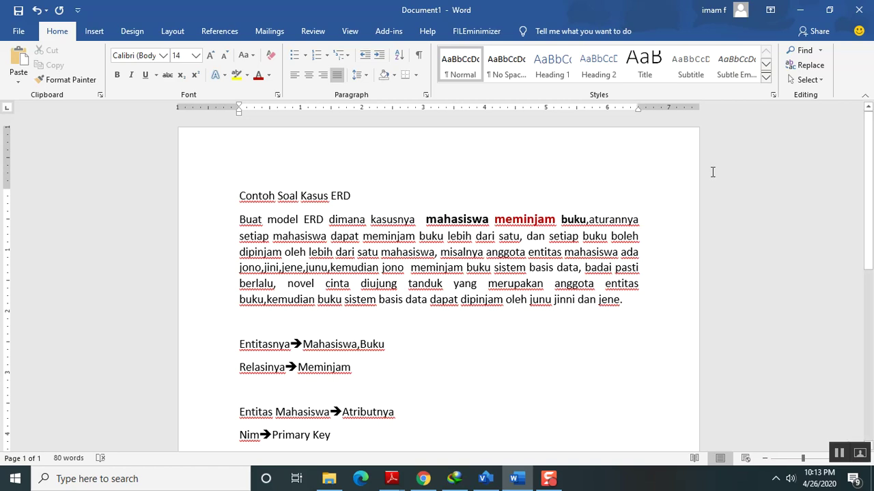
left_click(496, 481)
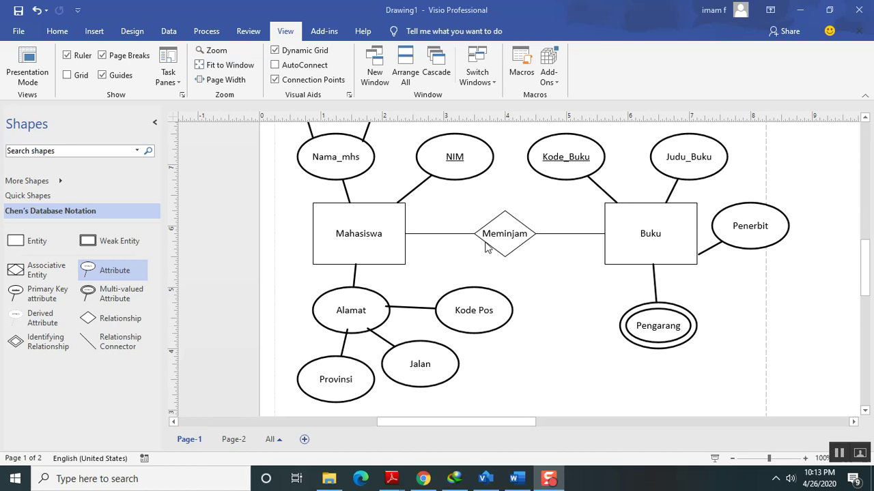
left_click(573, 234)
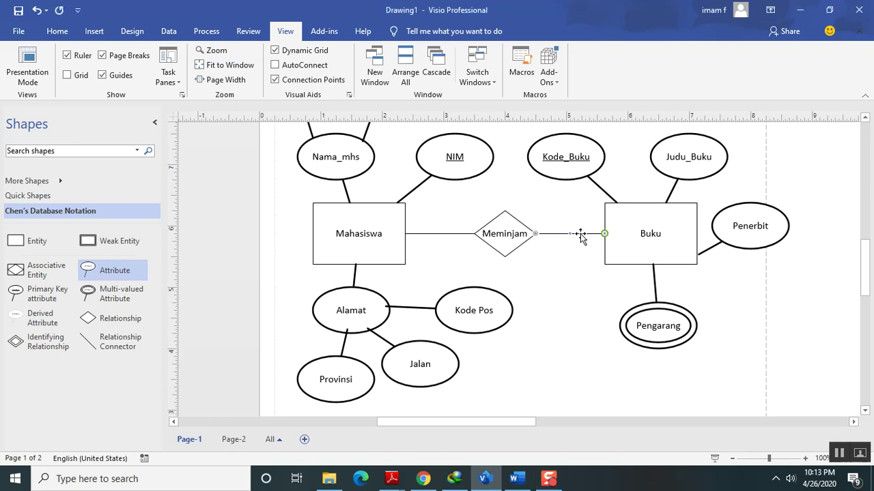
double_click(584, 235)
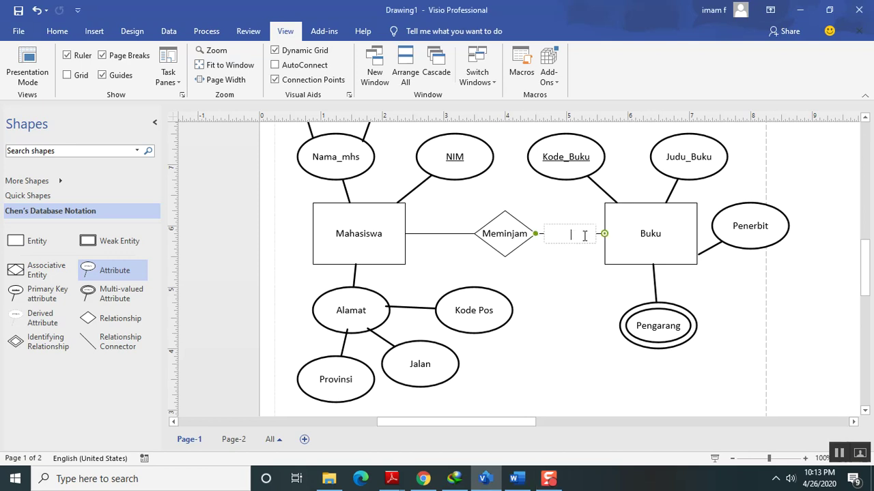
type("M")
left_click(555, 305)
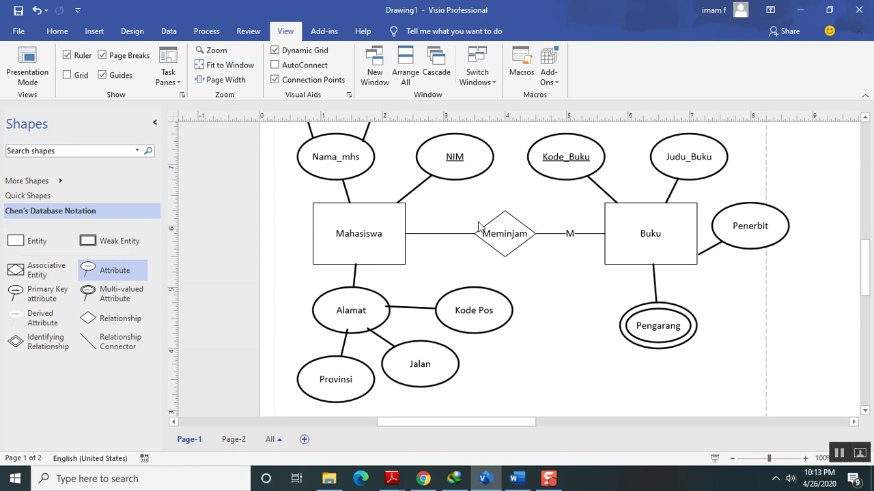
Step: Label the line between Mahasiswa and Meminjam "N"
double_click(417, 233)
type("N")
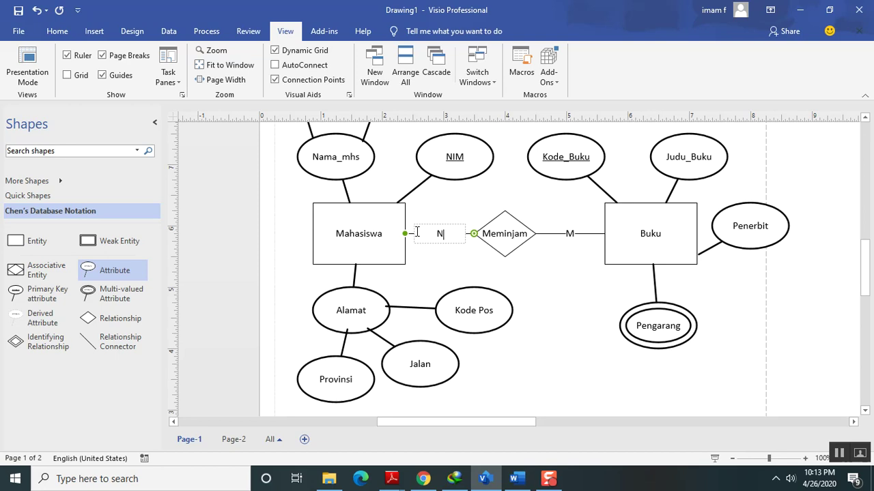
left_click(525, 307)
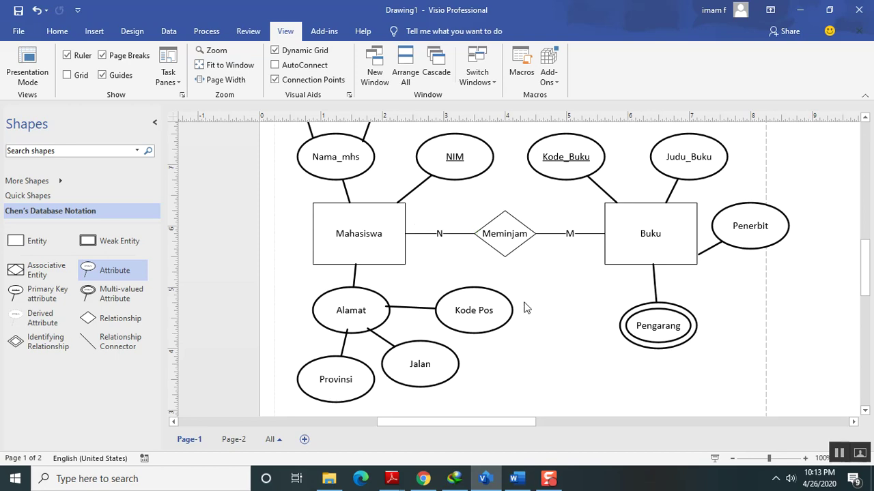